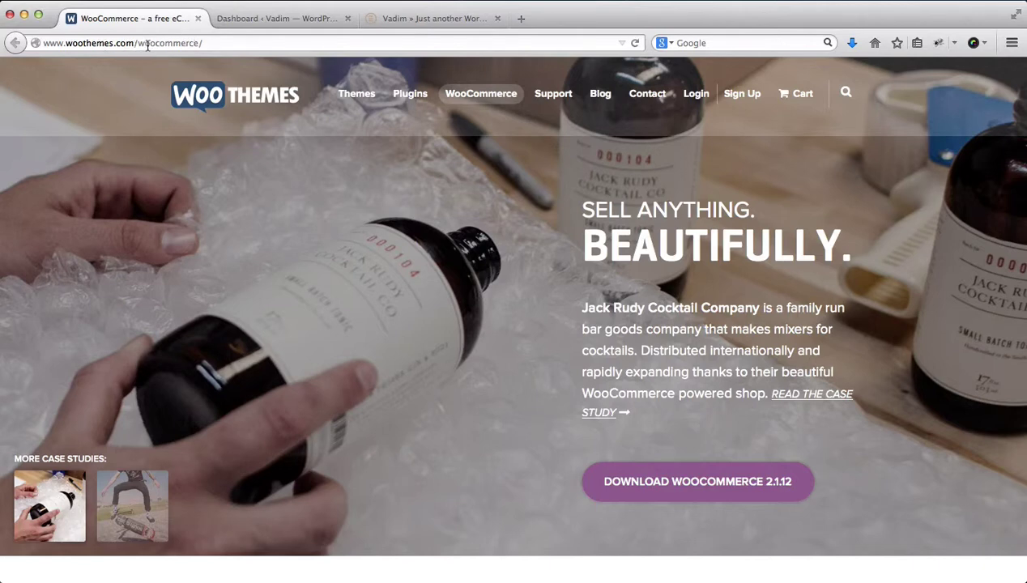
left_click(186, 43)
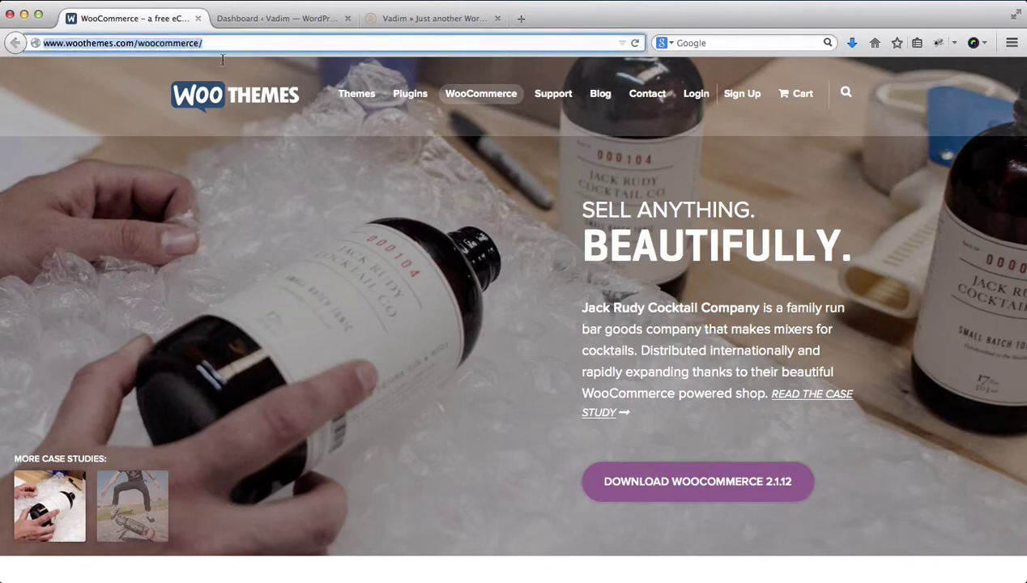
left_click(653, 484)
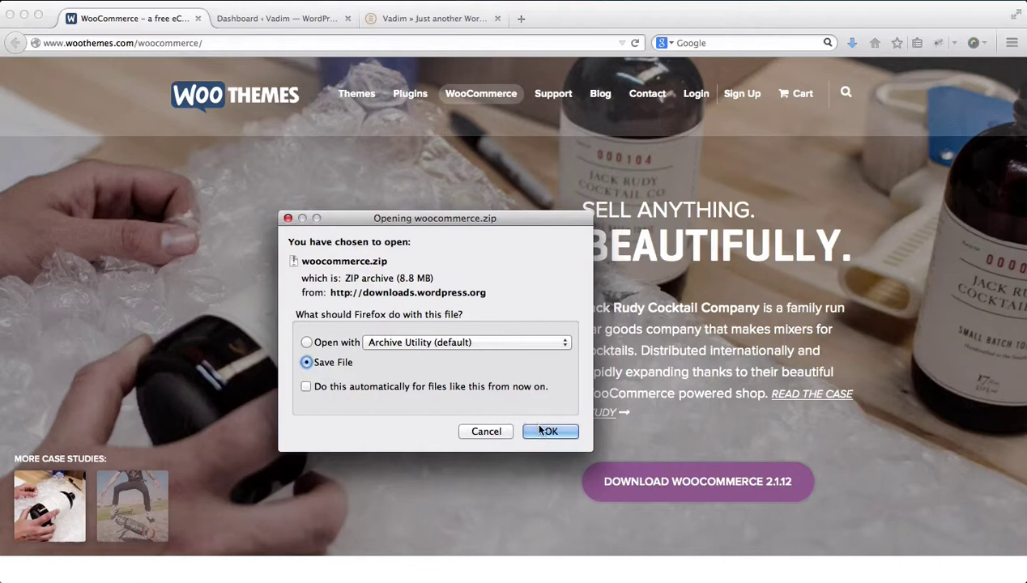
left_click(487, 431)
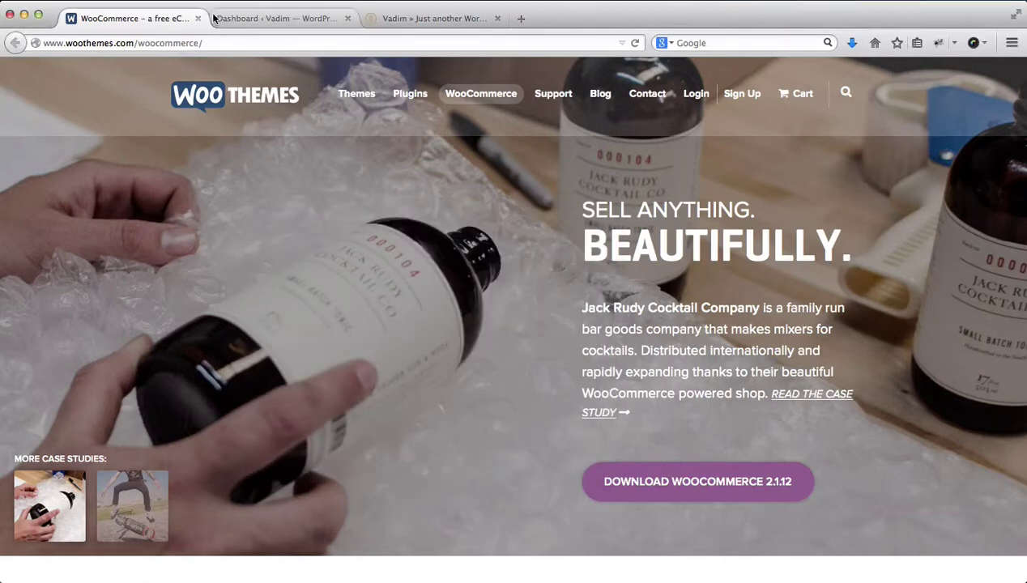
Switch to the WordPress dashboard and open the upload page for adding a new plugin
left_click(230, 22)
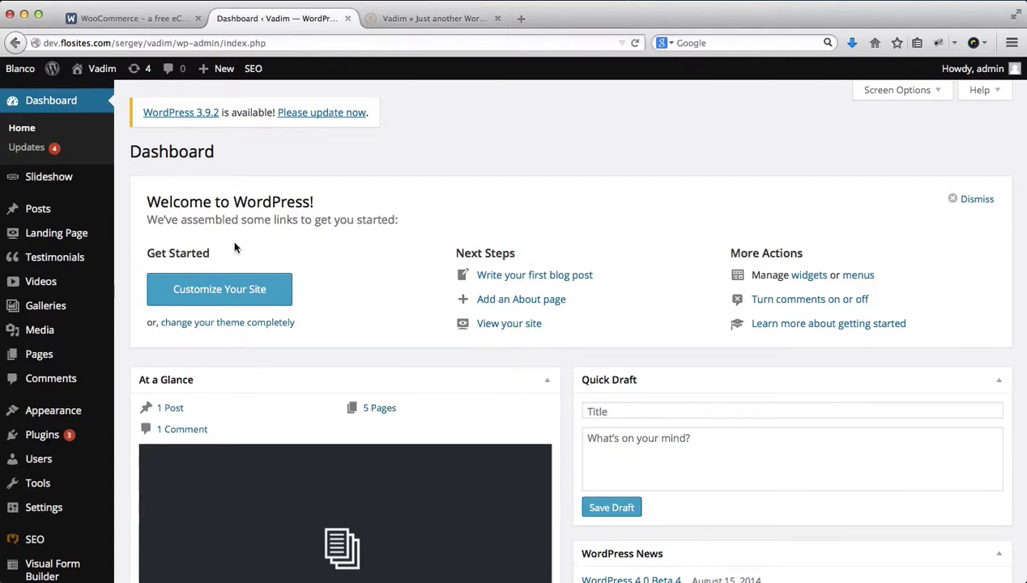
scroll(235, 247, "down", 2)
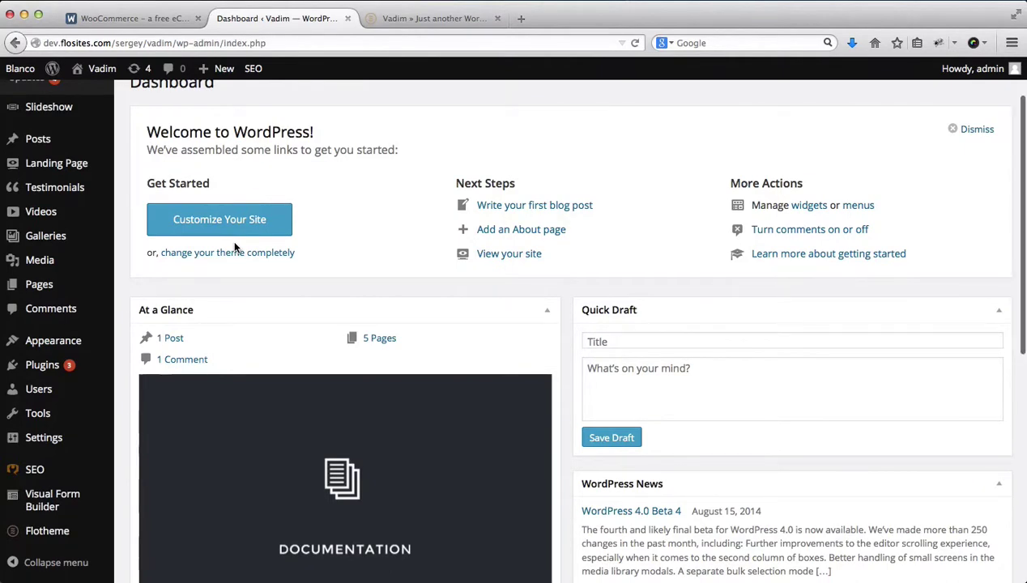
scroll(235, 248, "up", 2)
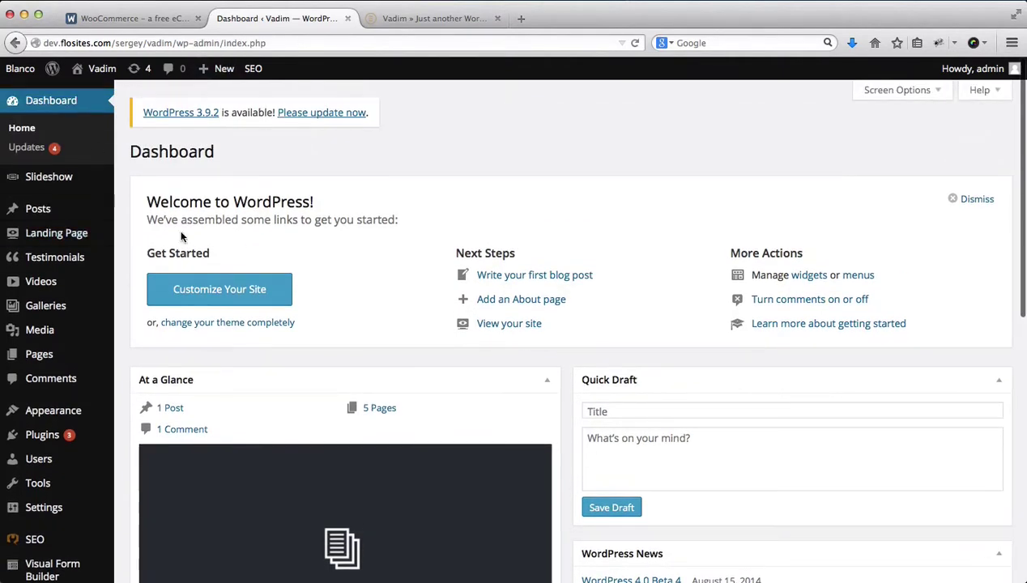
scroll(182, 235, "down", 3)
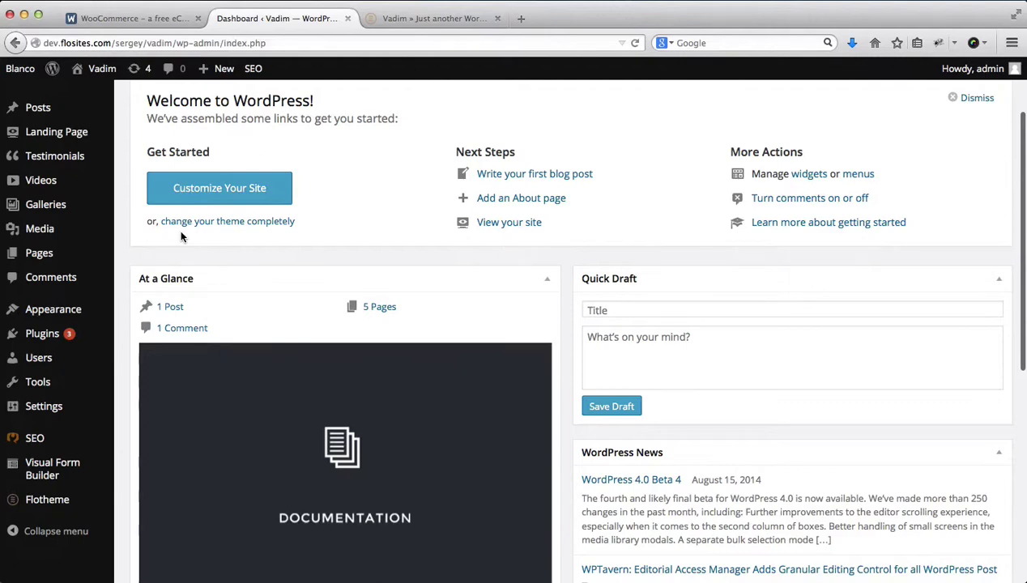
mouse_move(41, 331)
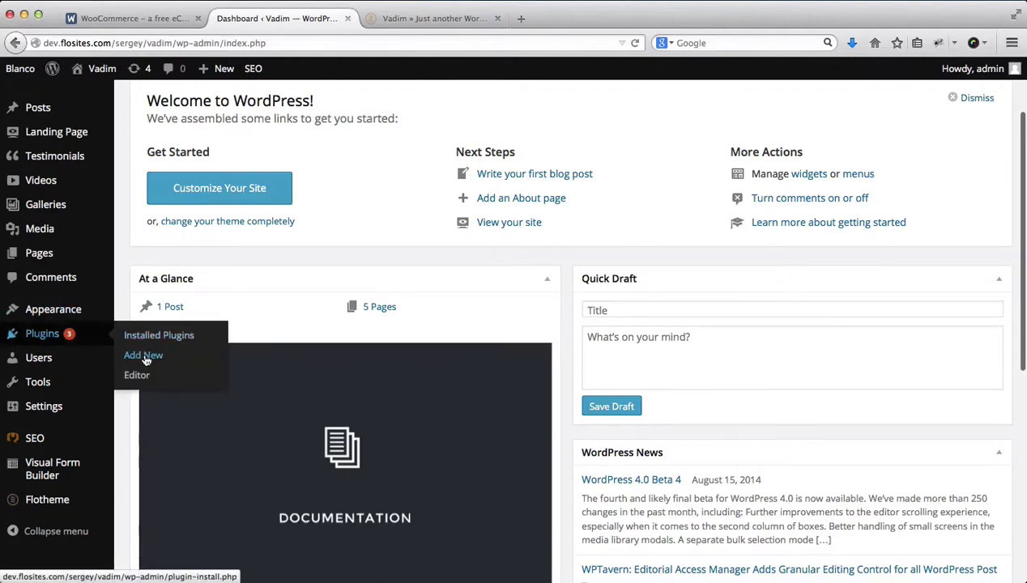
left_click(144, 357)
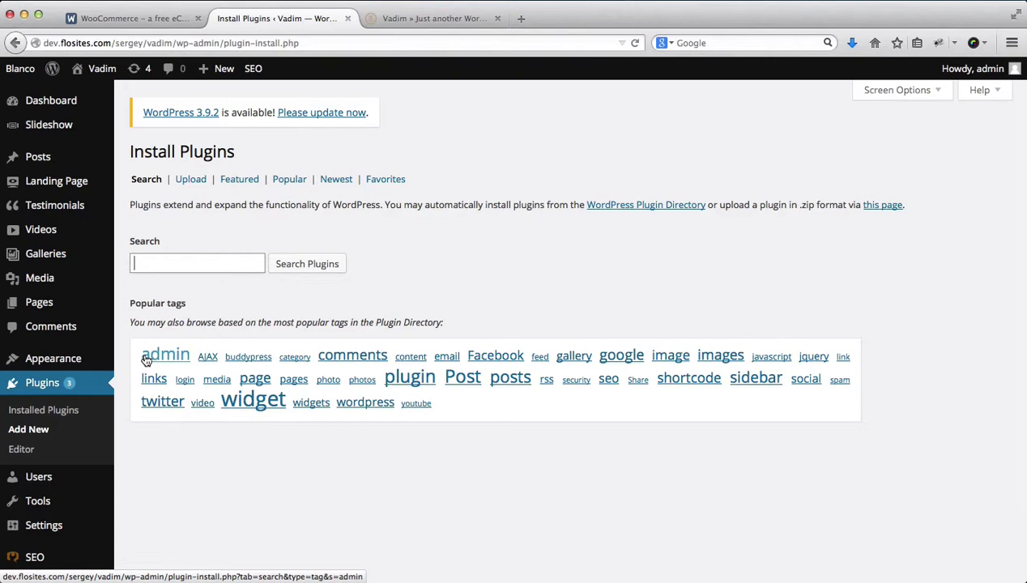
left_click(197, 179)
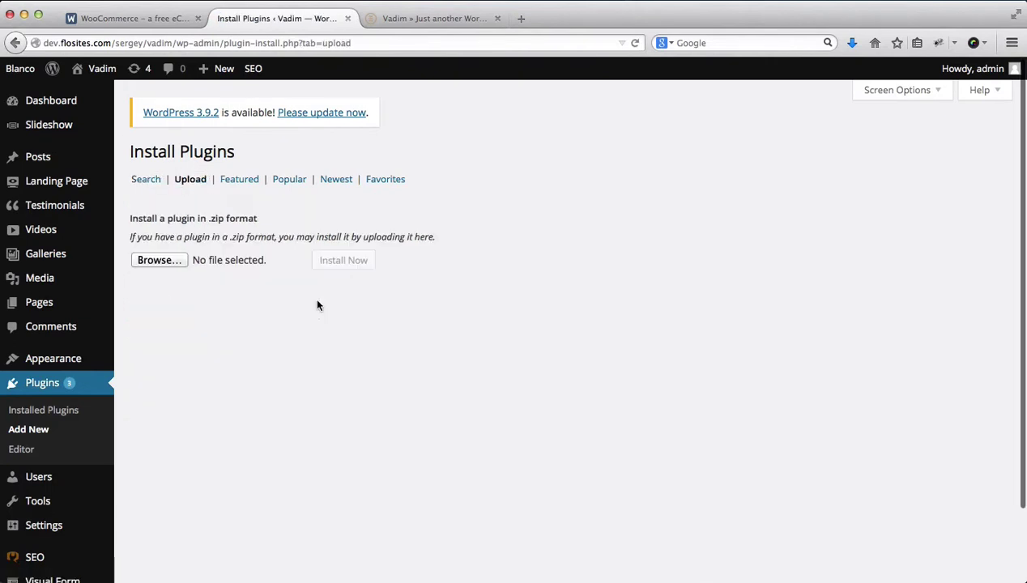
Install the plugin from woocommerce.zip using the prefilled FTP connection details and activate it
left_click(162, 260)
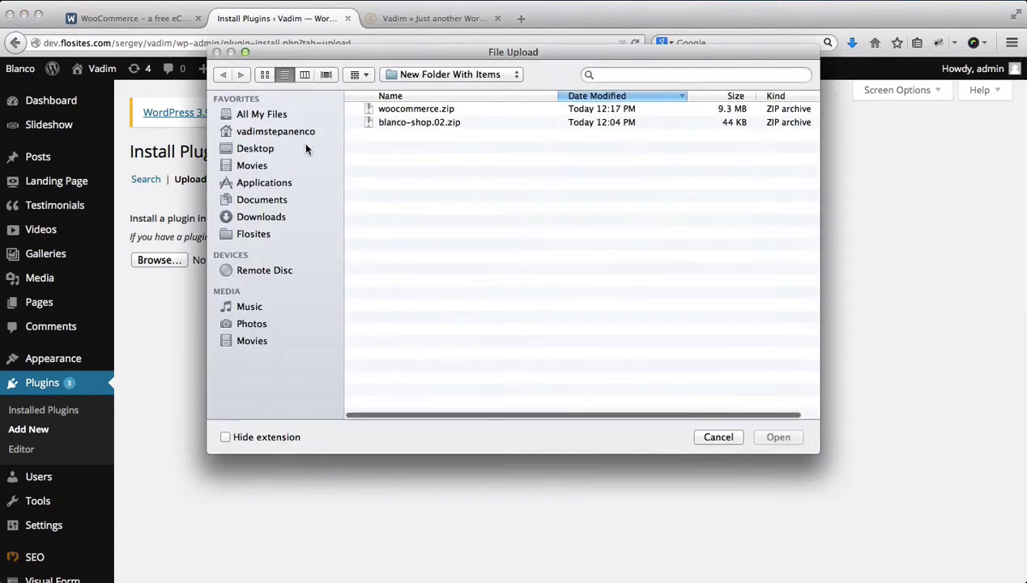
left_click(426, 110)
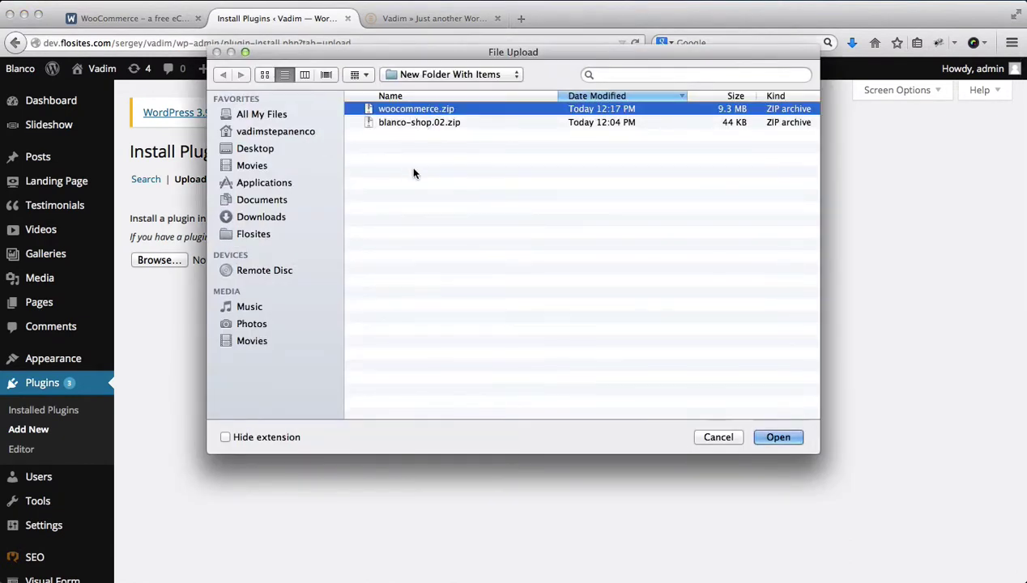
key("Return")
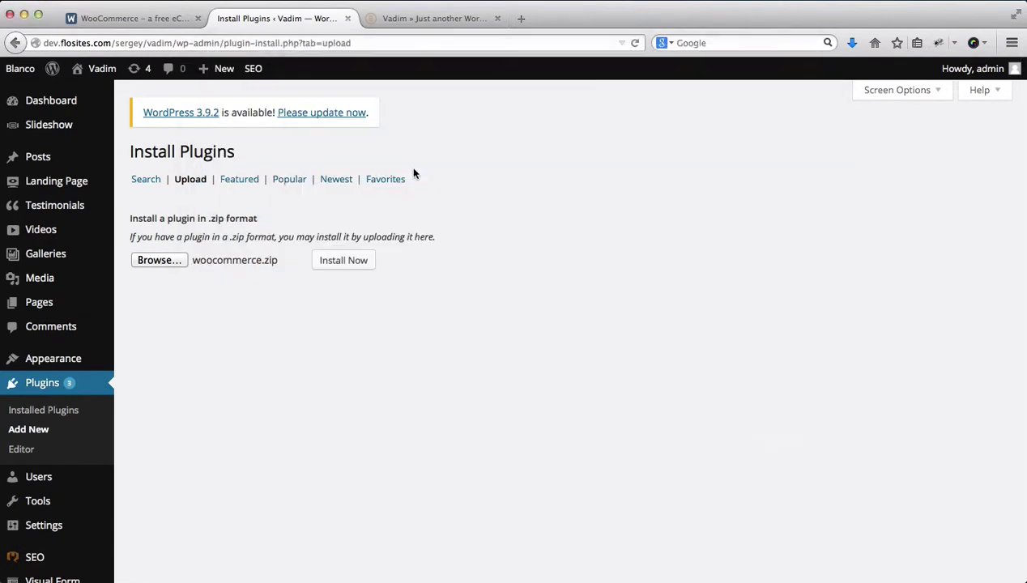
left_click(351, 263)
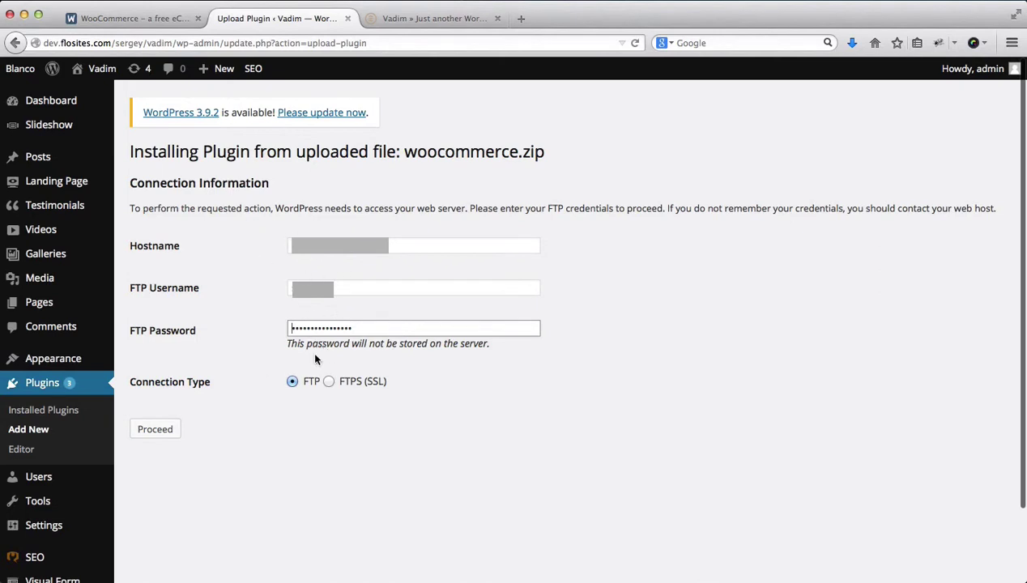
left_click(155, 431)
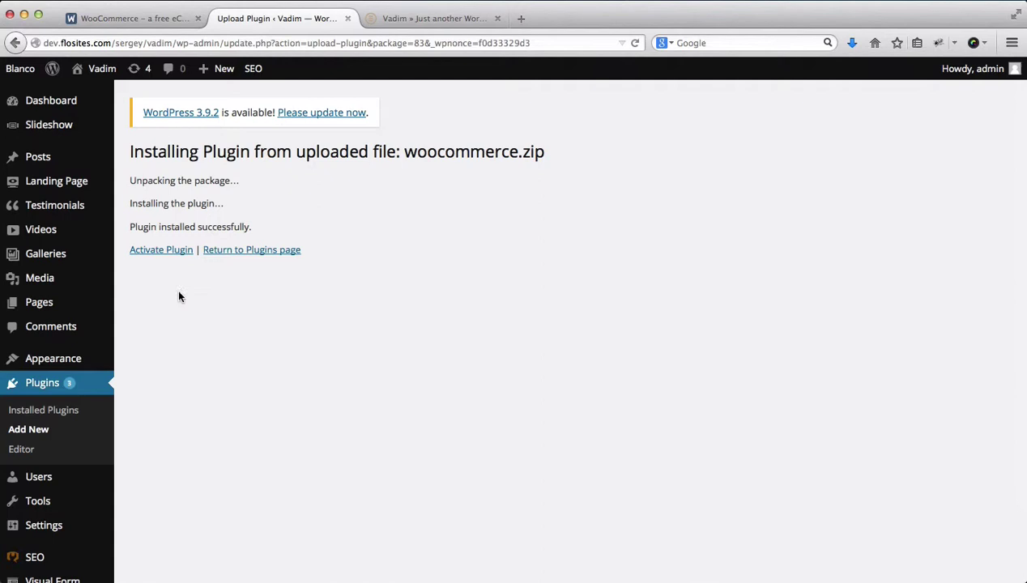
left_click(164, 253)
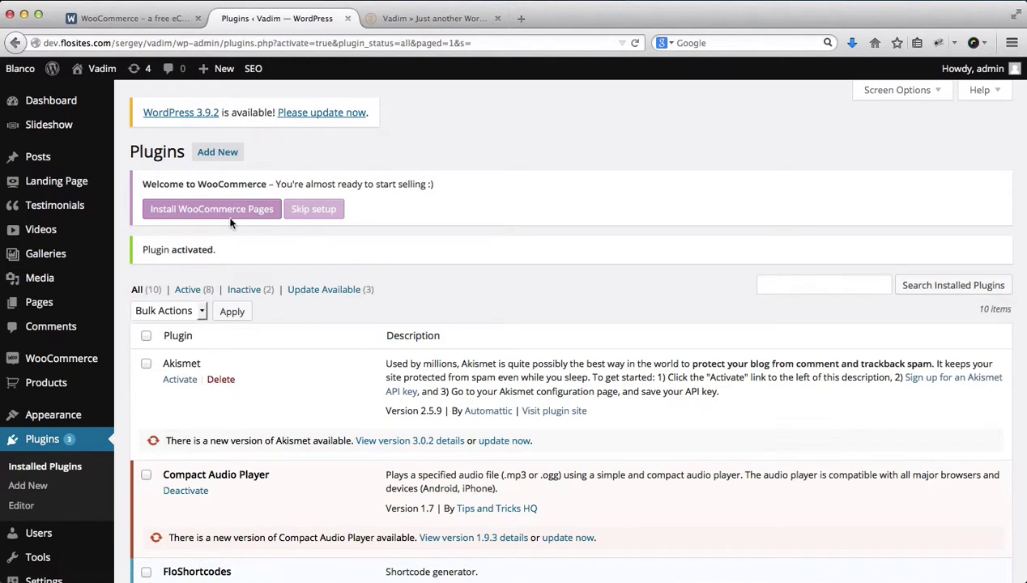
Install the WooCommerce pages and open the WooCommerce general settings
left_click(204, 212)
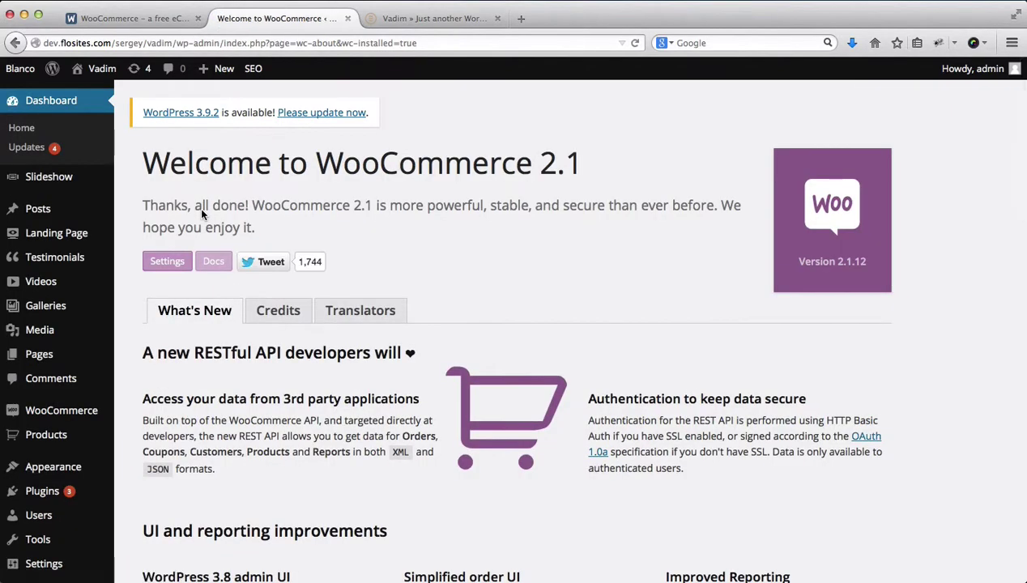
left_click(165, 264)
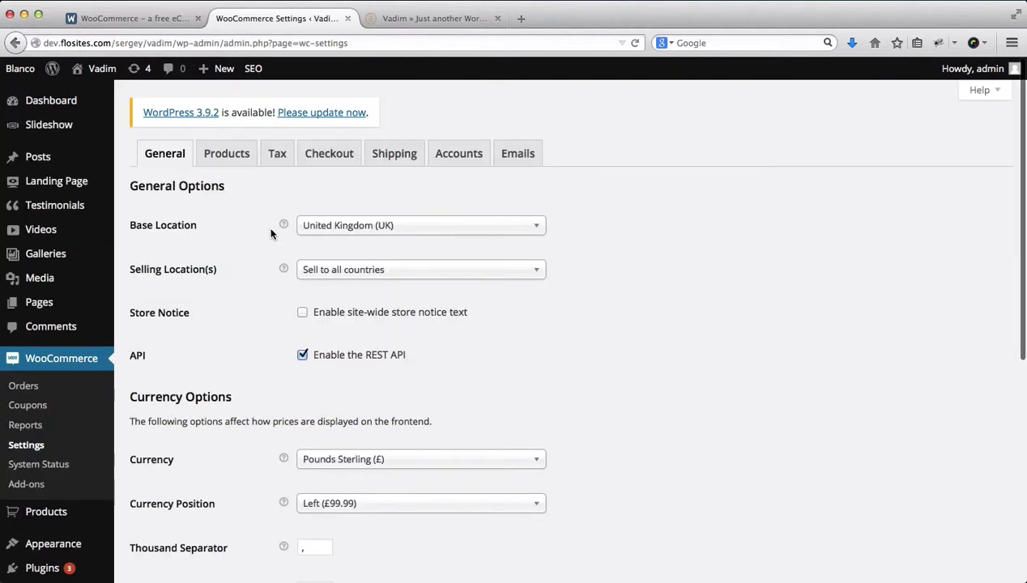
scroll(263, 213, "down", 1)
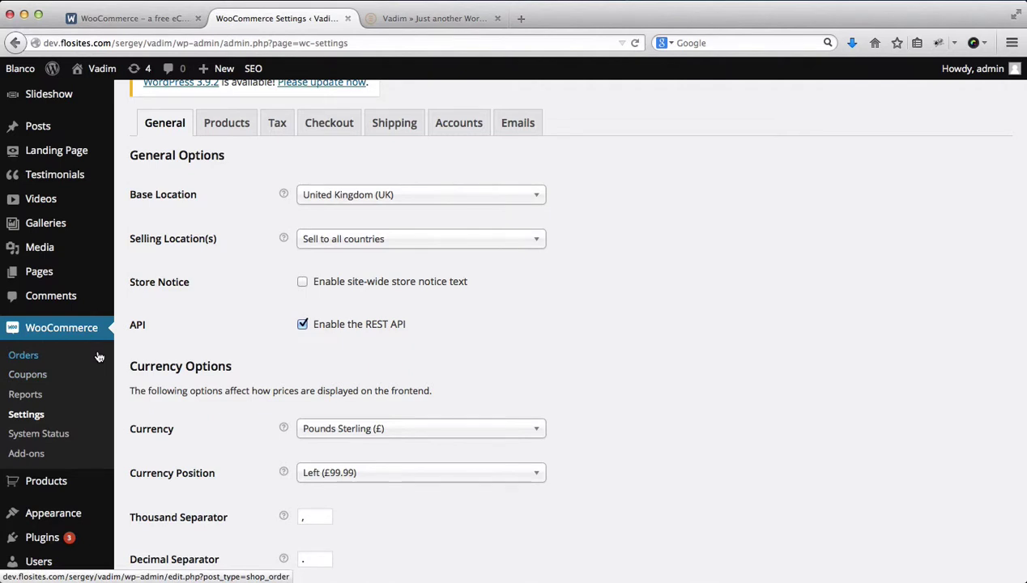
Open the upload page for adding a new theme in .zip format
scroll(98, 357, "down", 3)
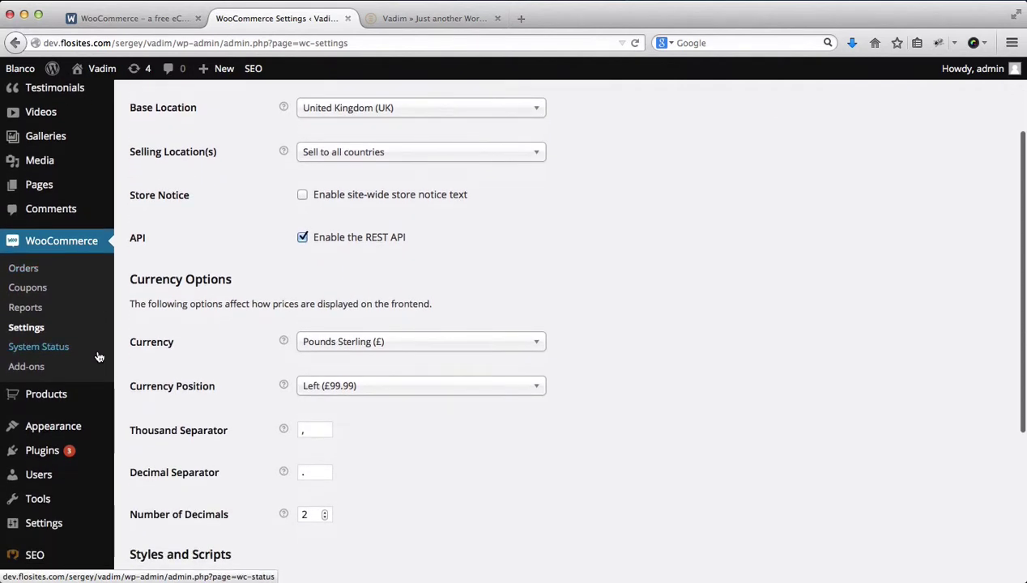
scroll(98, 357, "down", 2)
mouse_move(67, 379)
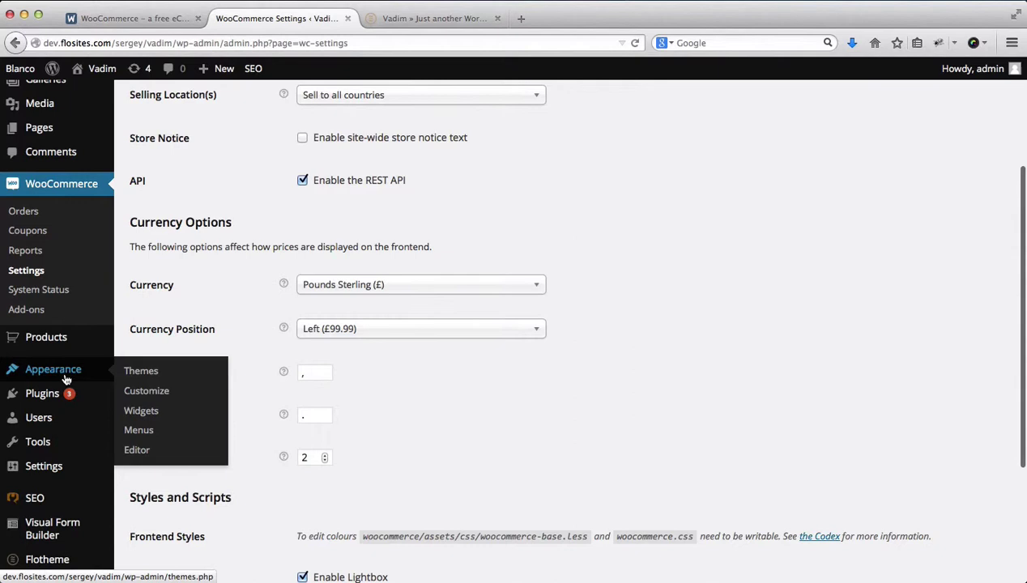
left_click(152, 372)
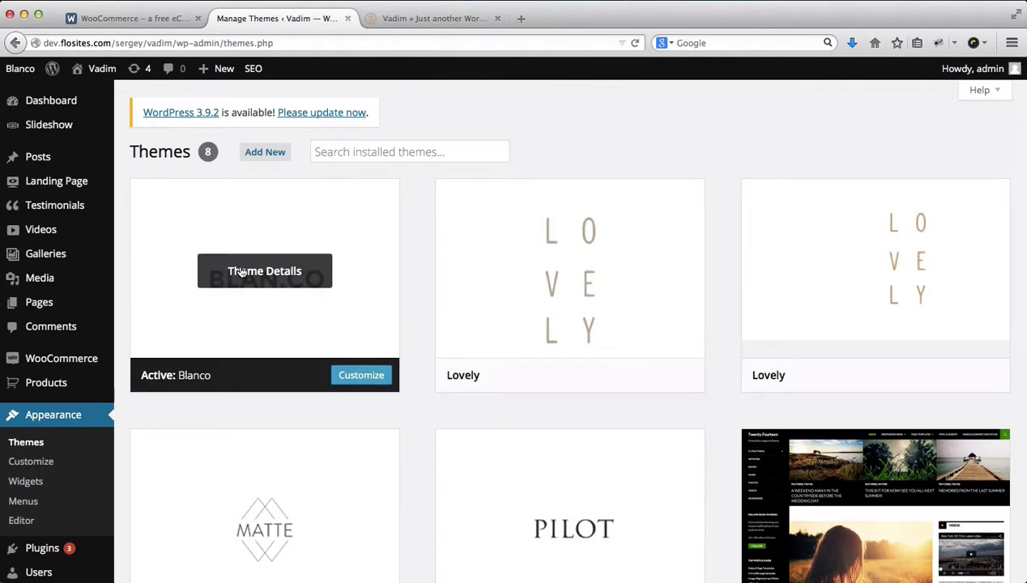
left_click(257, 158)
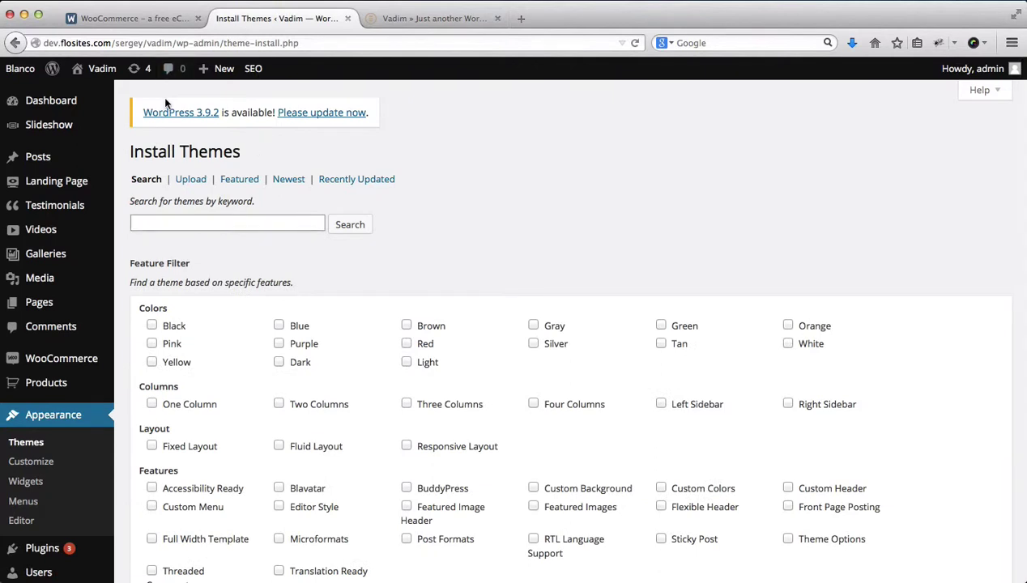
left_click(187, 180)
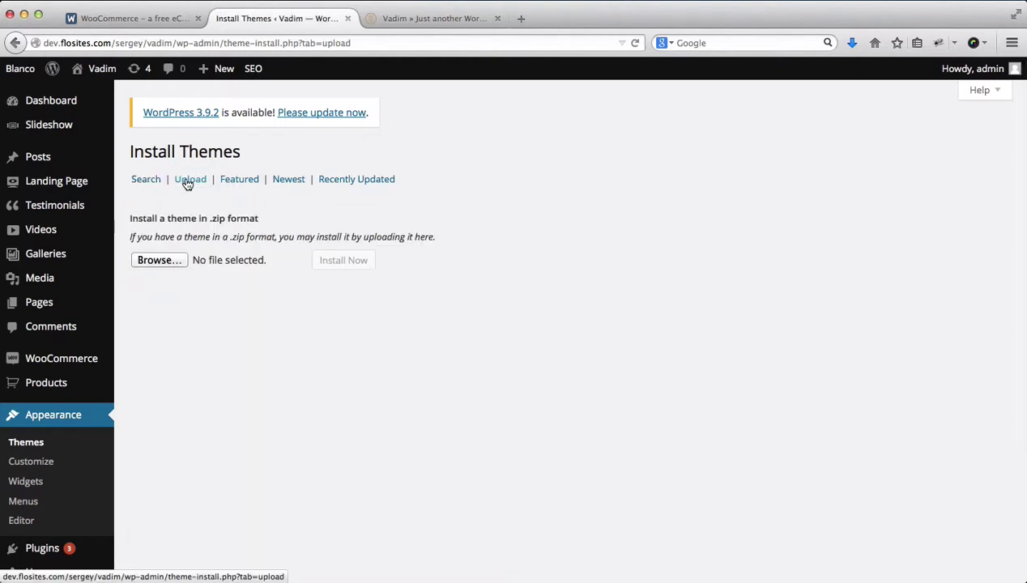
Install the theme from blanco-shop.02.zip using the prefilled FTP connection details and activate it
left_click(159, 260)
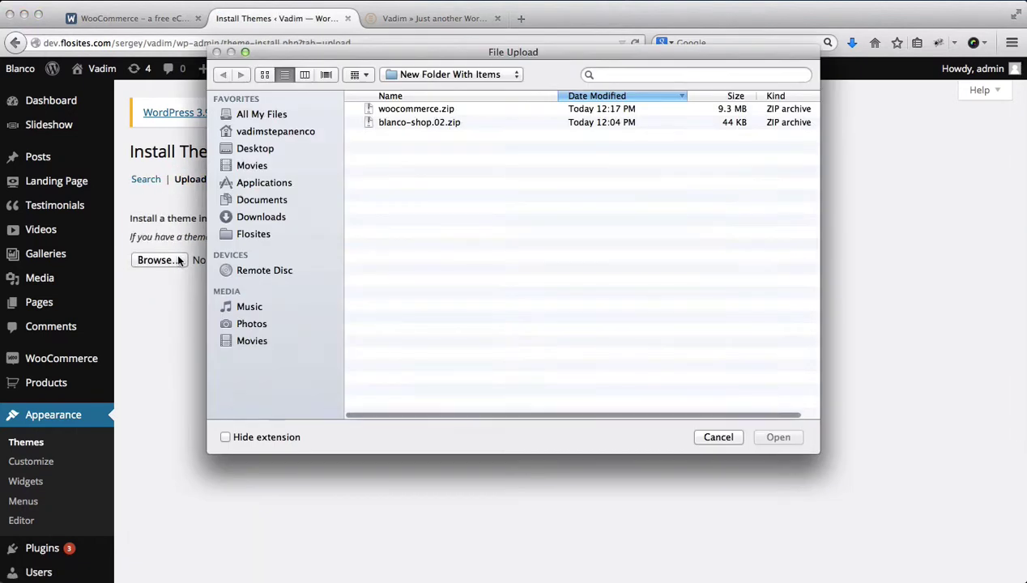
left_click(418, 124)
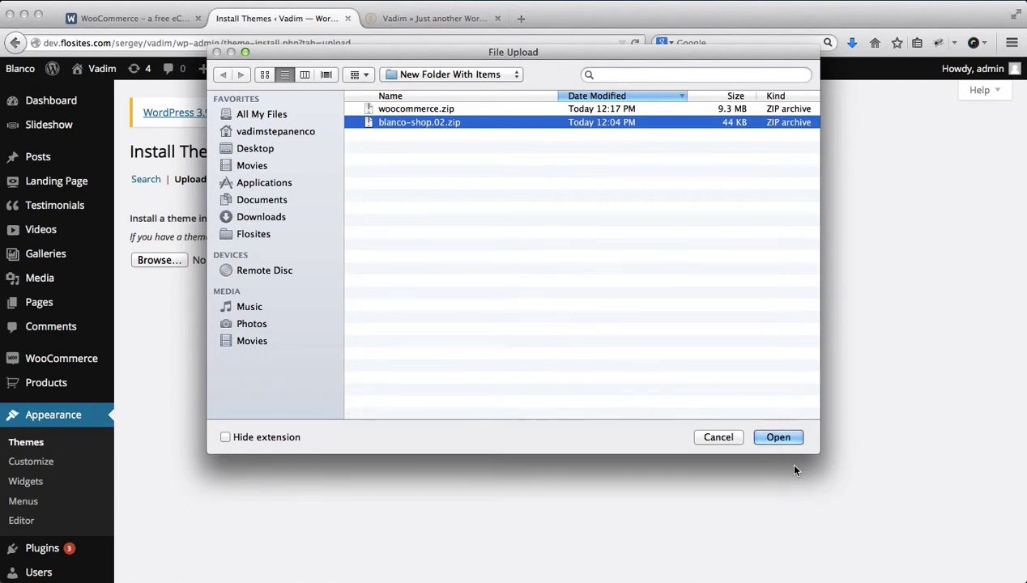
left_click(779, 438)
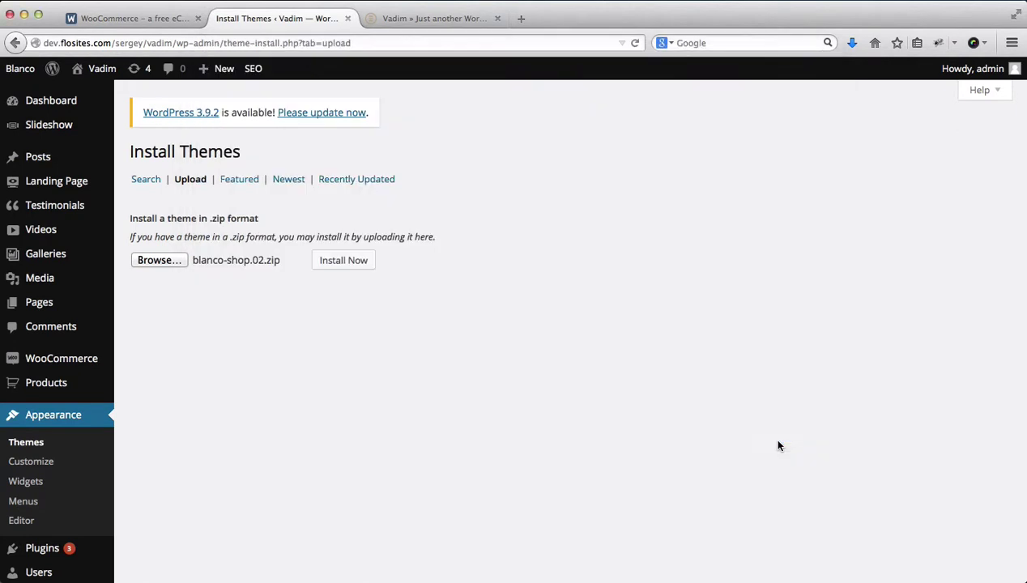
left_click(342, 268)
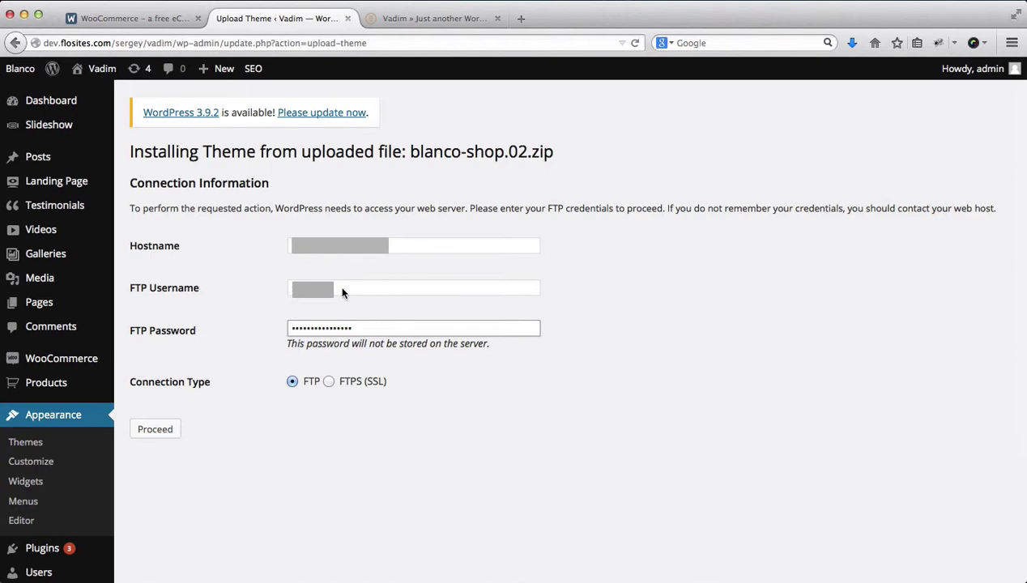
left_click(163, 440)
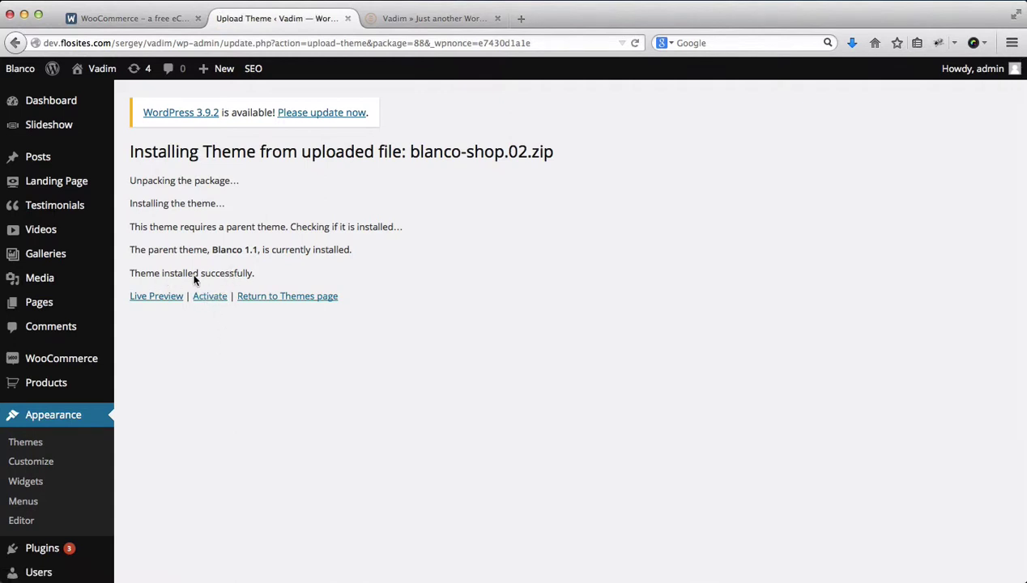
left_click(211, 298)
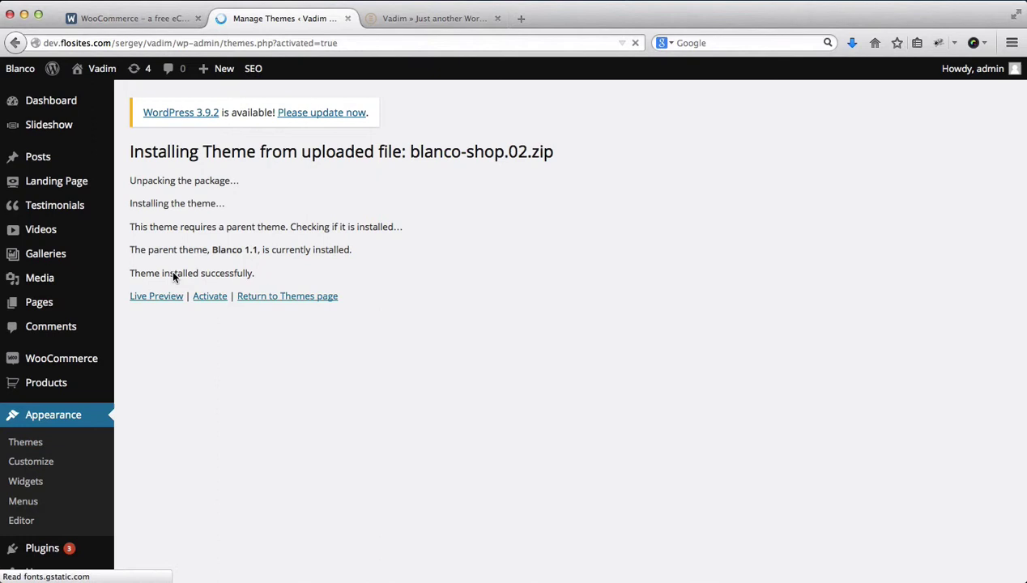
Reload the public site to check its front page with the Blanco Shop theme, and return to the theme management page
scroll(59, 373, "down", 2)
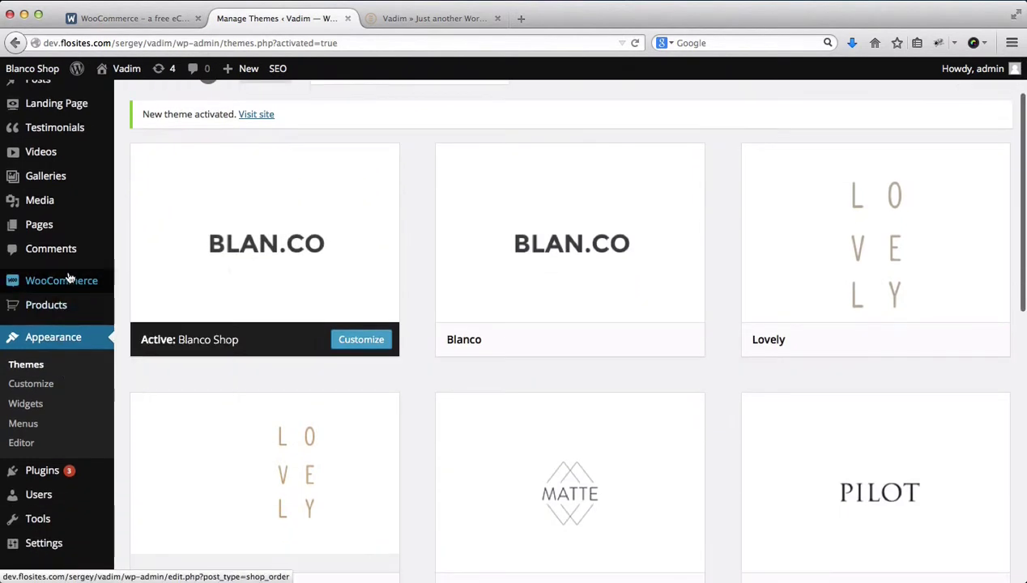
mouse_move(58, 305)
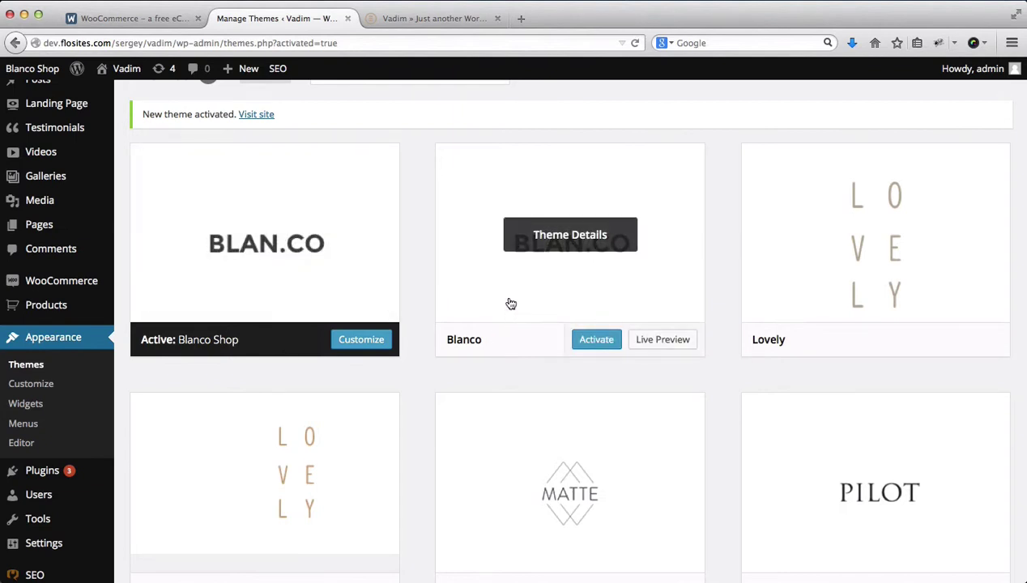
left_click(415, 20)
key("super+r")
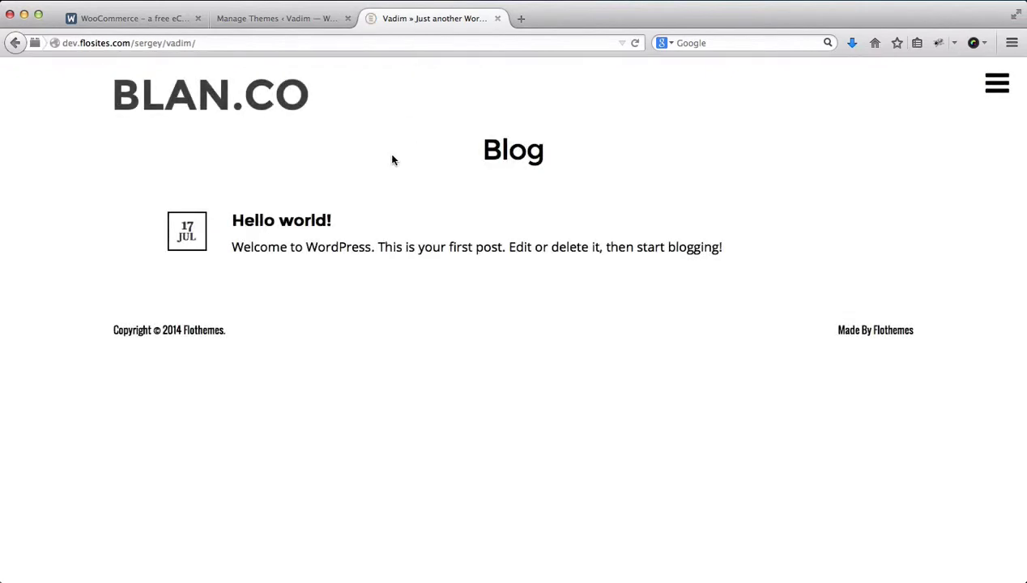
left_click(284, 22)
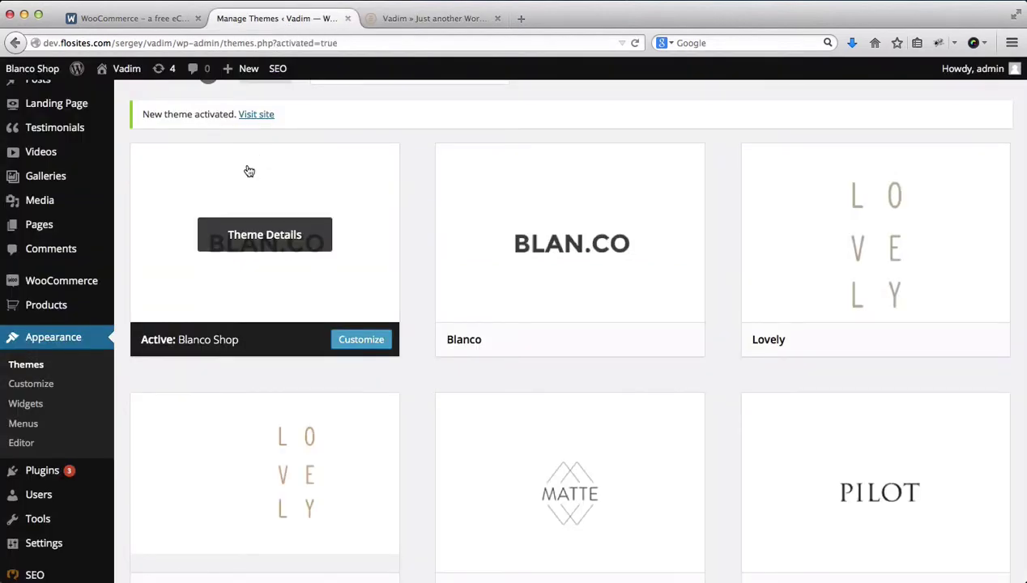
scroll(177, 204, "down", 2)
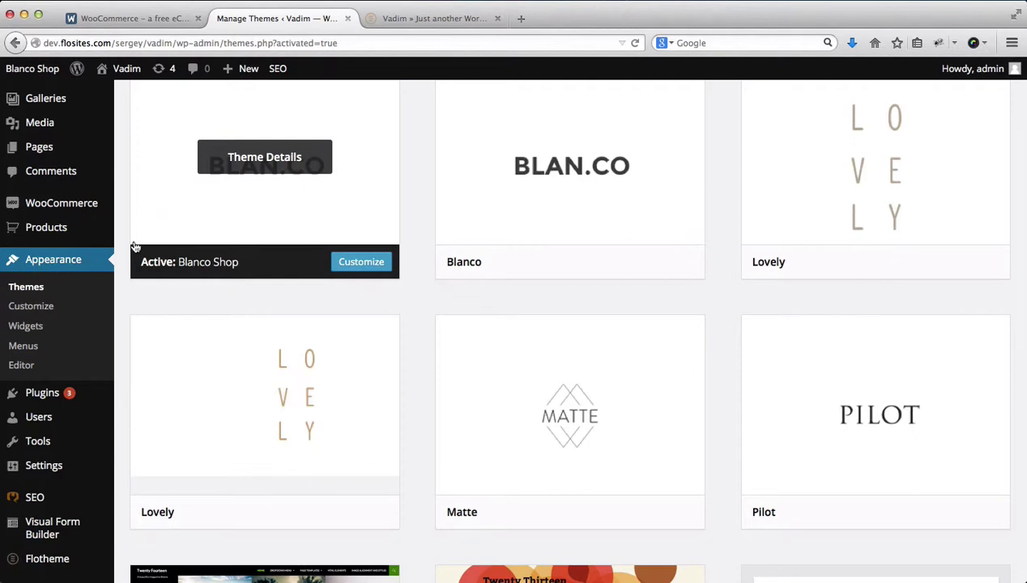
Look through the site's list of pages for the WooCommerce pages and open the Shop page for editing
mouse_move(114, 239)
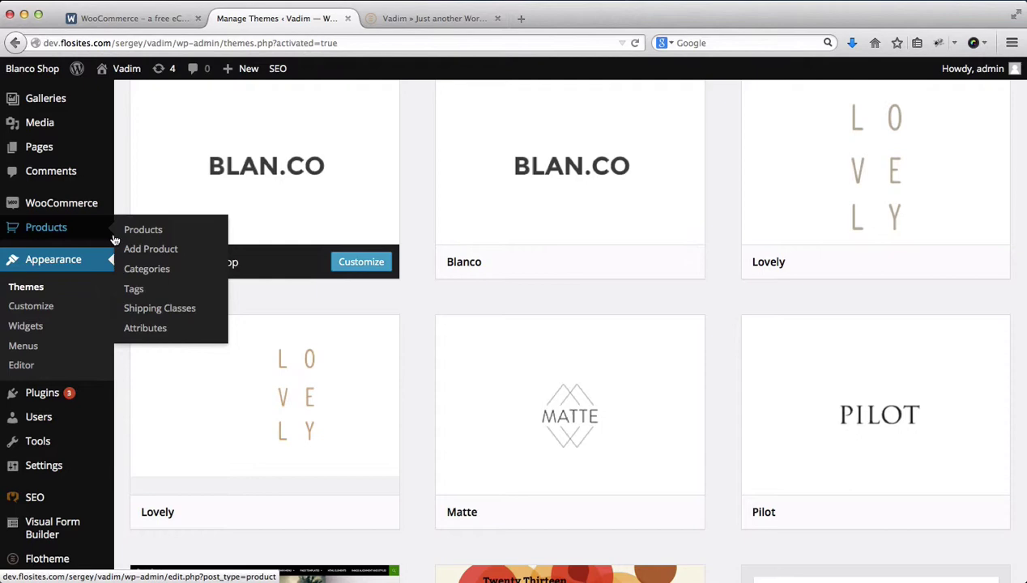
left_click(42, 154)
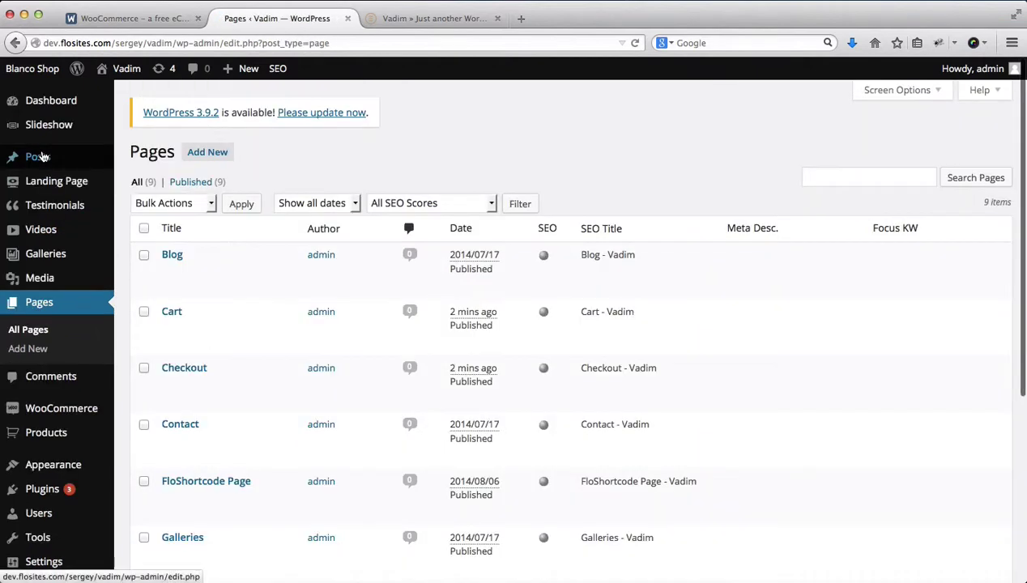
scroll(211, 224, "down", 5)
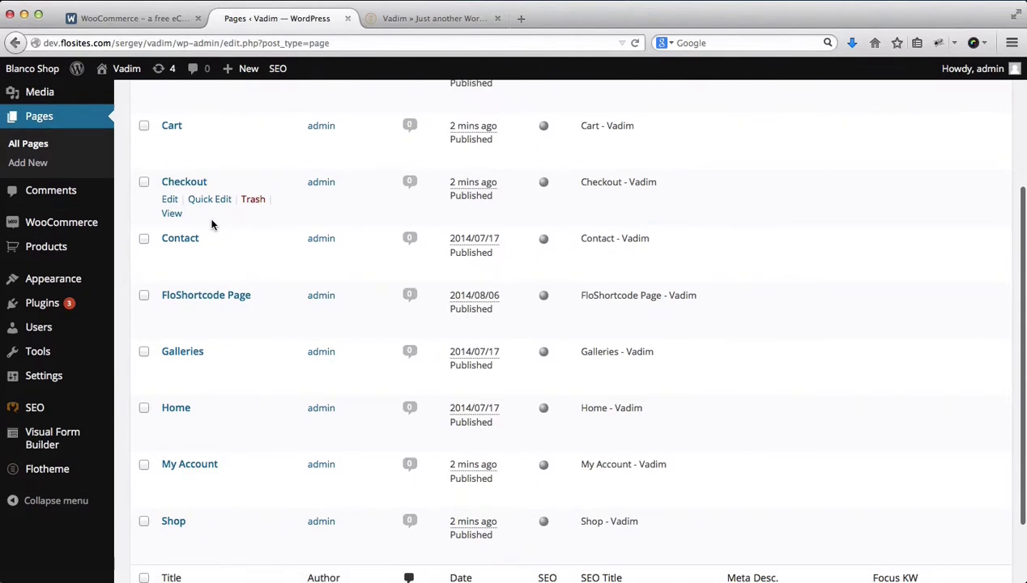
scroll(210, 225, "up", 2)
scroll(212, 224, "down", 1)
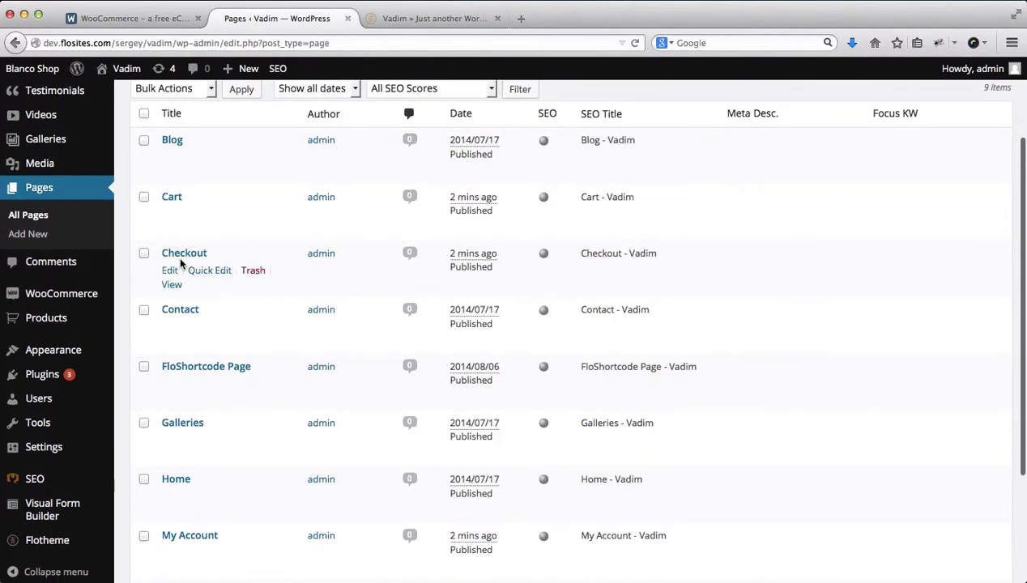
scroll(147, 267, "down", 4)
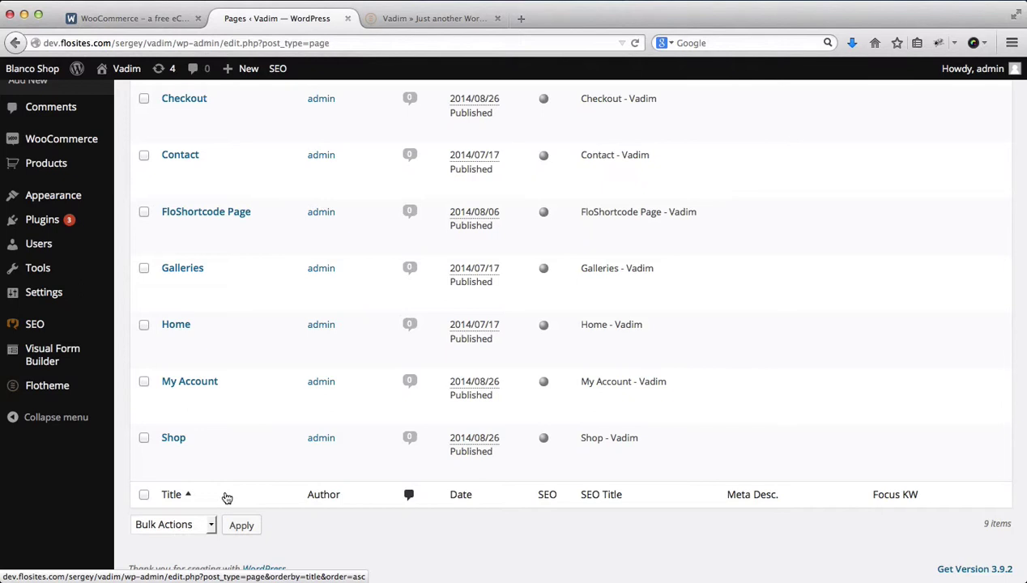
left_click(175, 439)
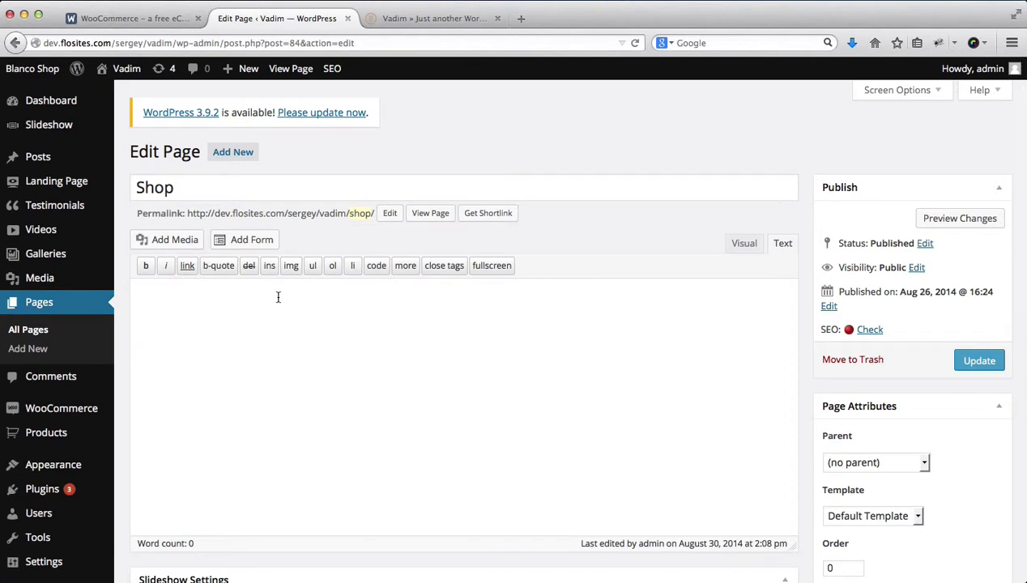
Examine the Shop page's slideshow, page title, social sharing, testimonials and layout settings
scroll(278, 298, "down", 3)
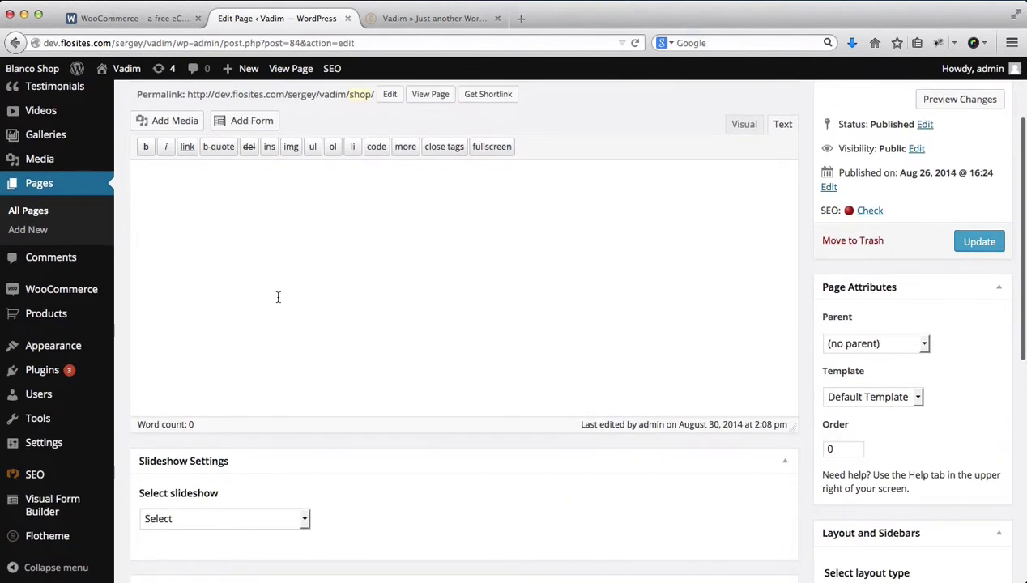
scroll(522, 425, "down", 1)
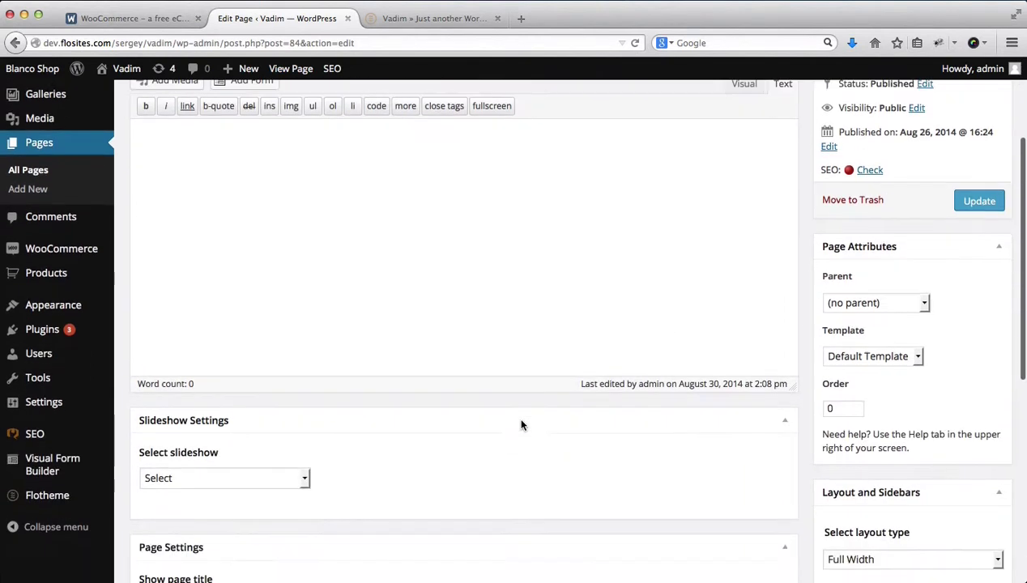
scroll(298, 445, "down", 2)
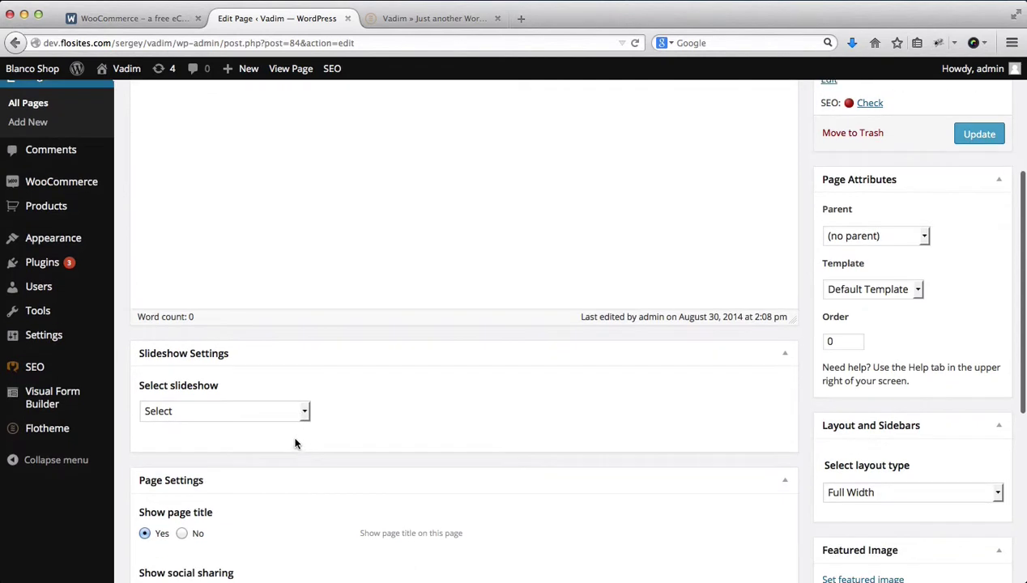
left_click(265, 416)
scroll(265, 415, "down", 3)
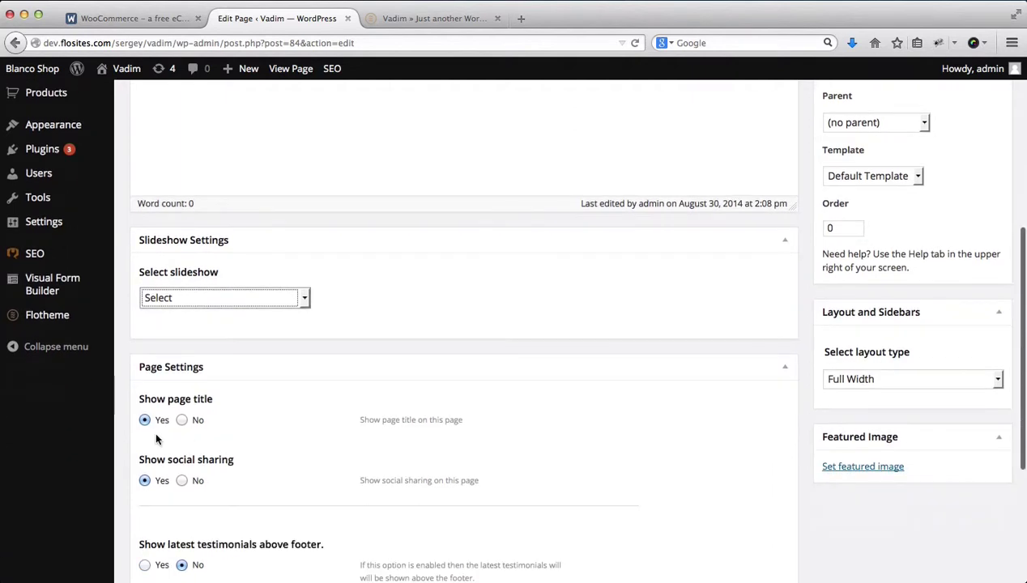
scroll(207, 420, "down", 1)
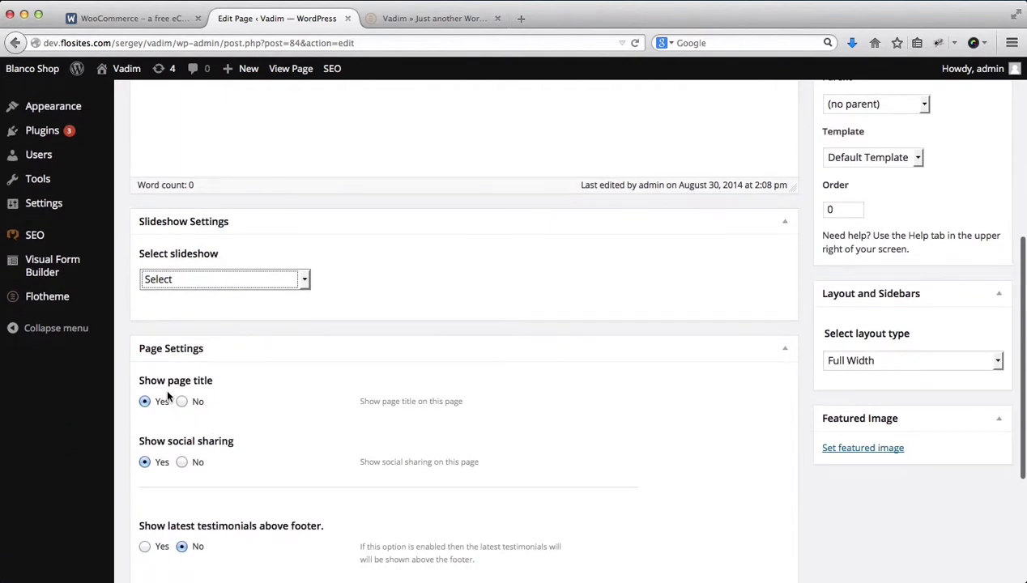
scroll(315, 469, "down", 2)
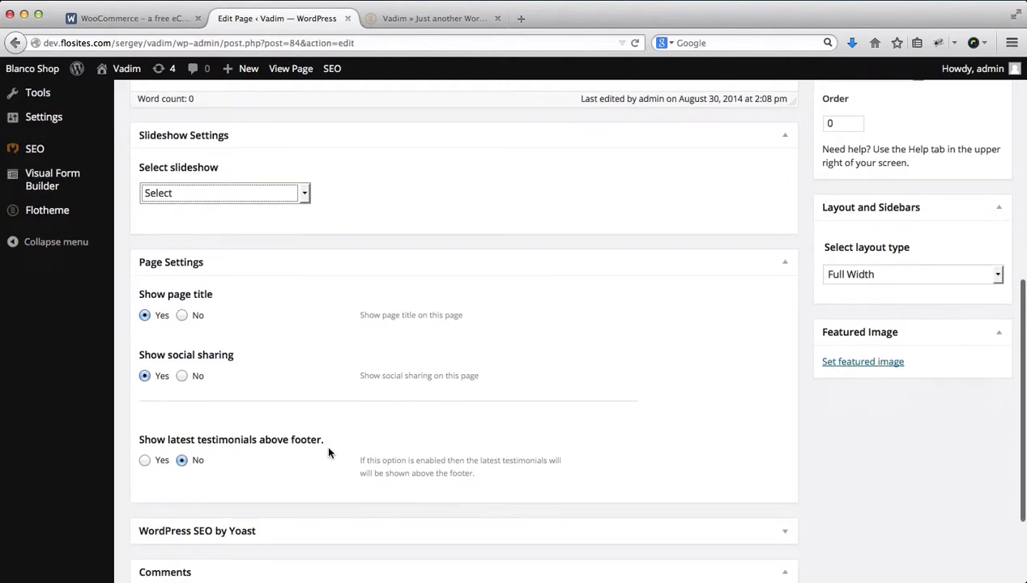
scroll(839, 293, "up", 2)
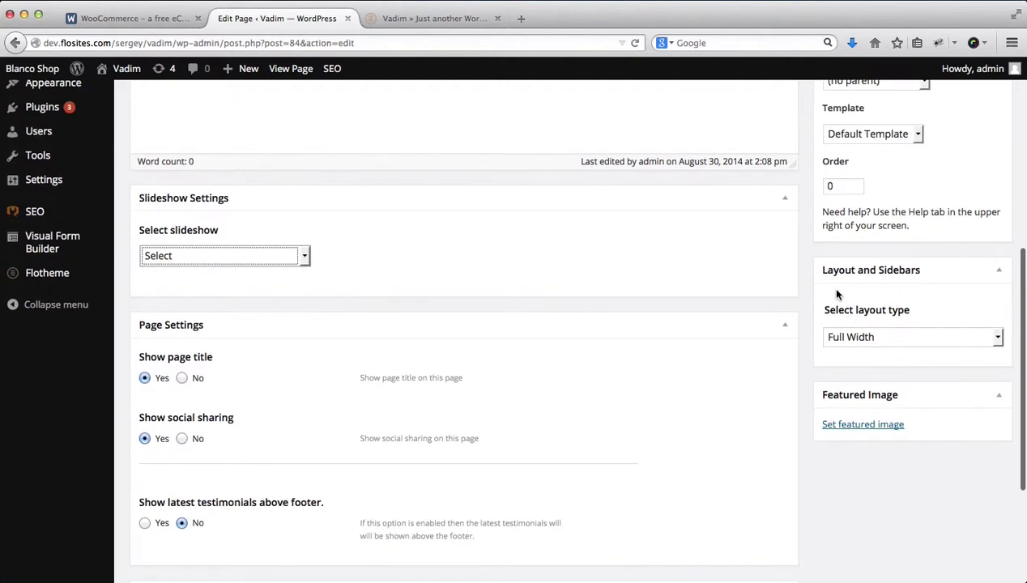
scroll(838, 294, "up", 3)
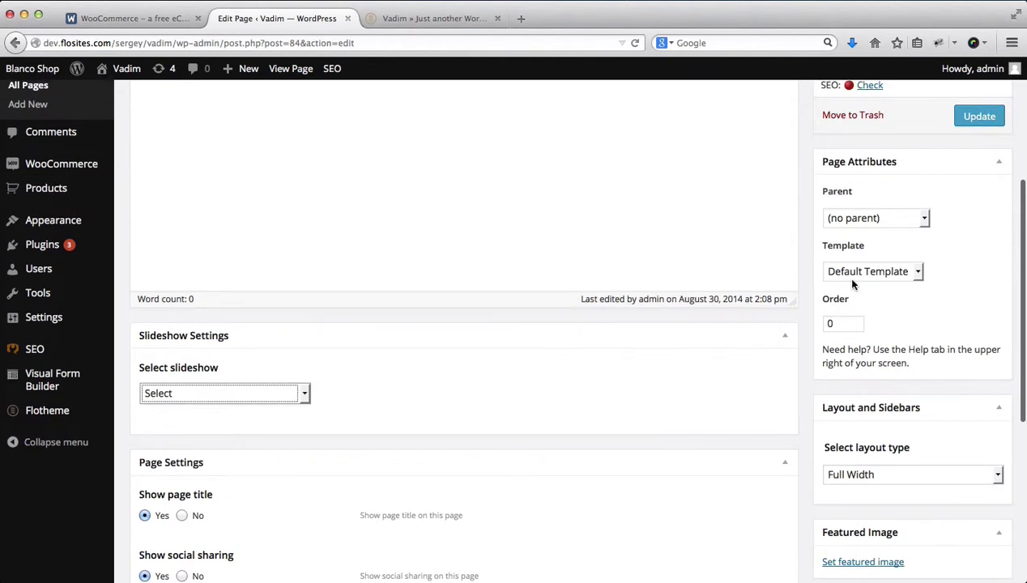
Assign the Latest Products template to the Shop page and look over its page settings
left_click(851, 277)
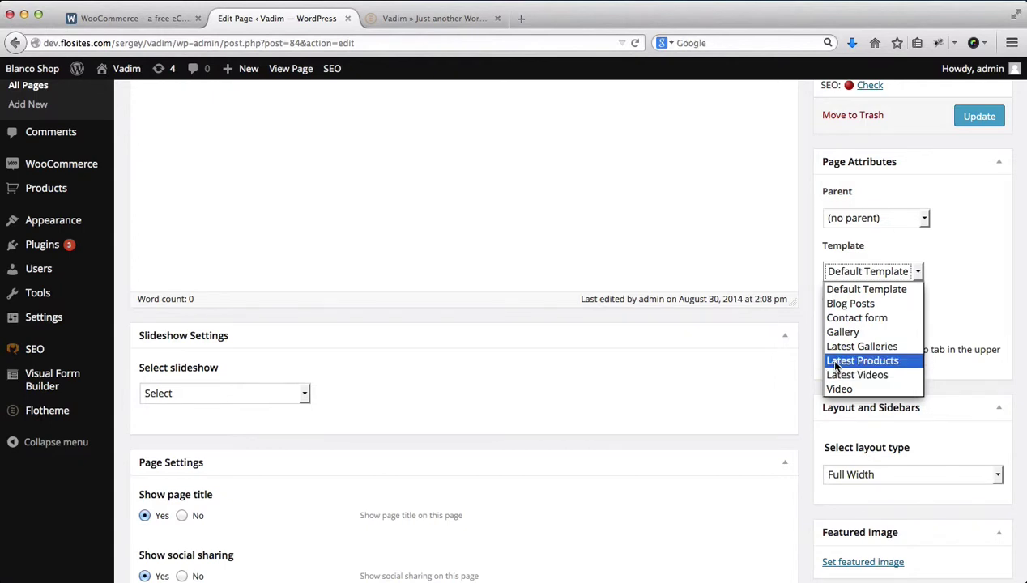
left_click(630, 260)
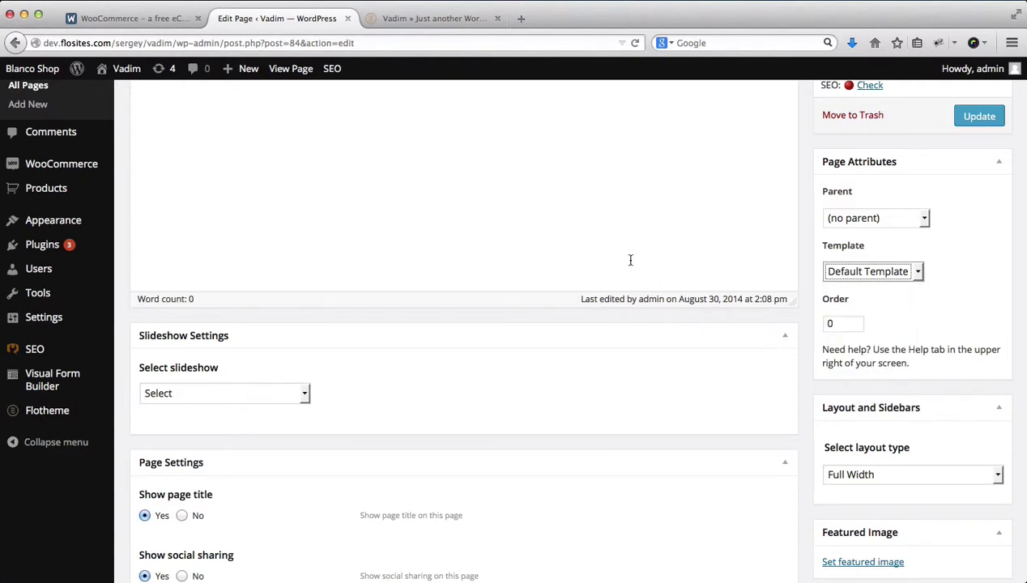
scroll(630, 260, "up", 3)
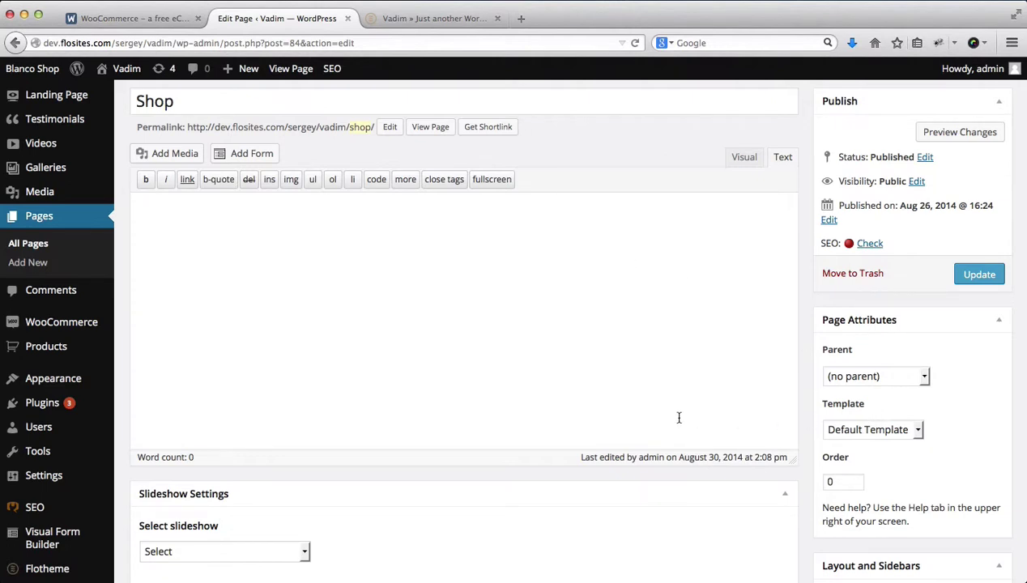
left_click(849, 432)
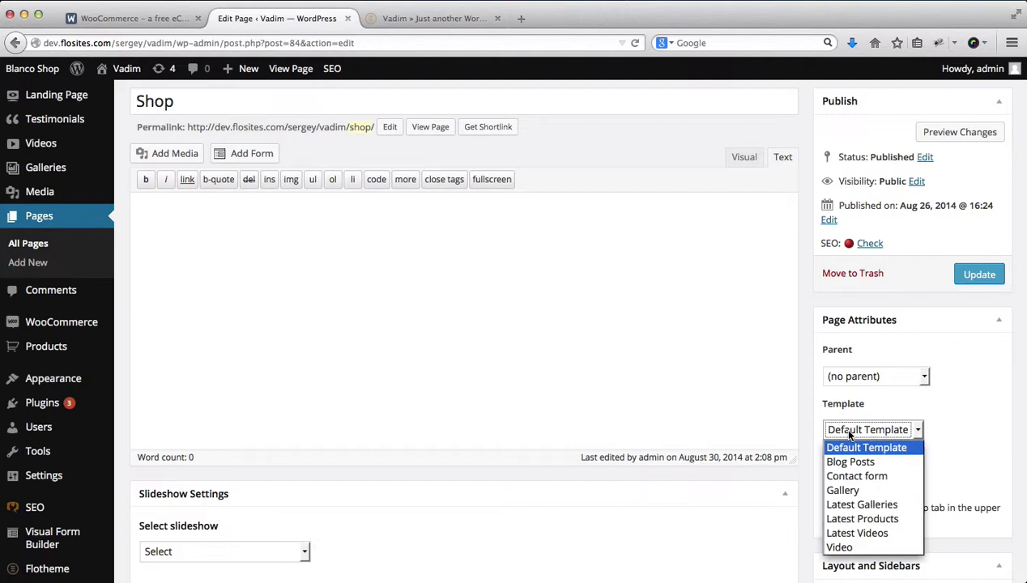
left_click(869, 518)
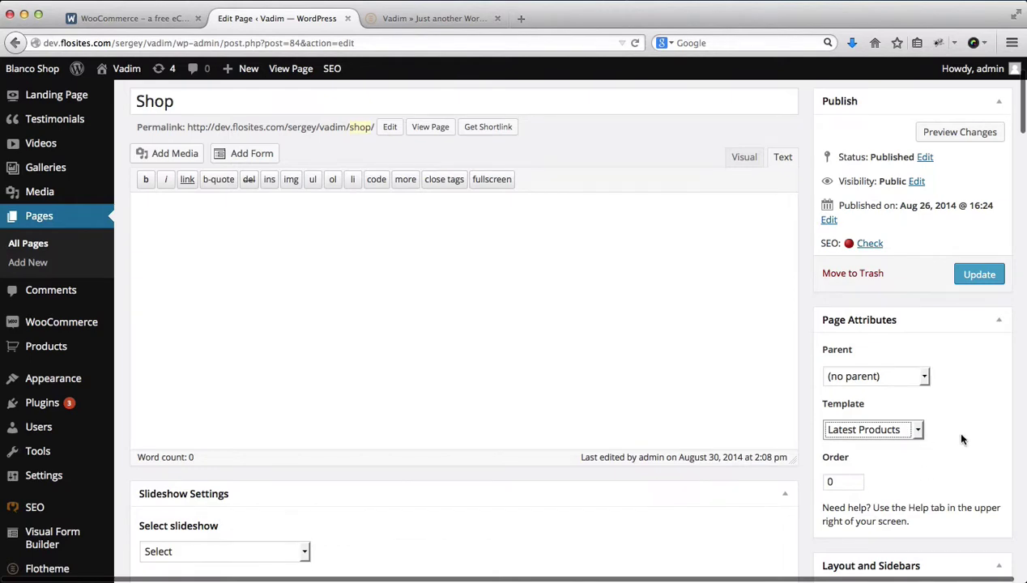
scroll(962, 439, "down", 6)
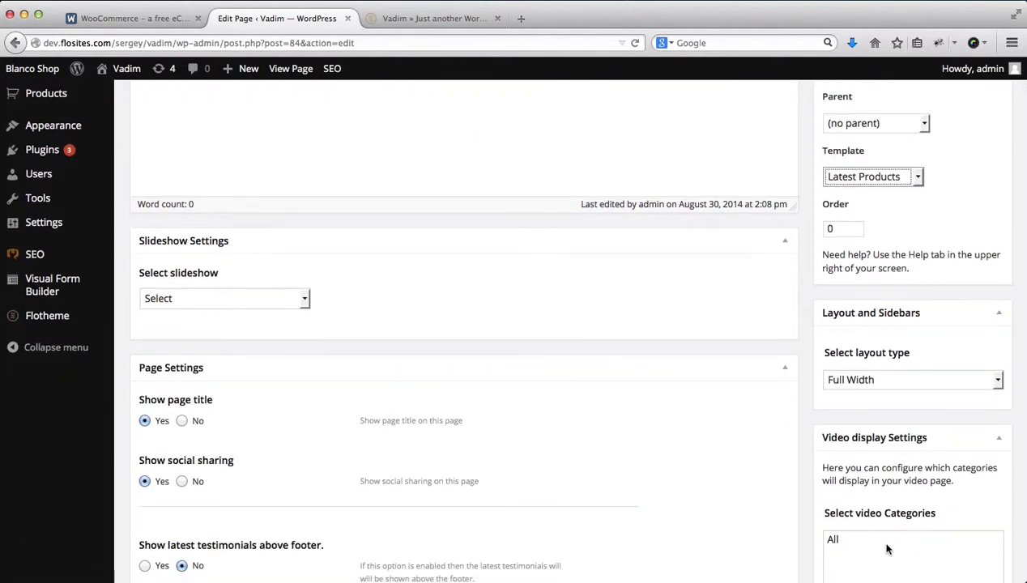
scroll(886, 550, "up", 3)
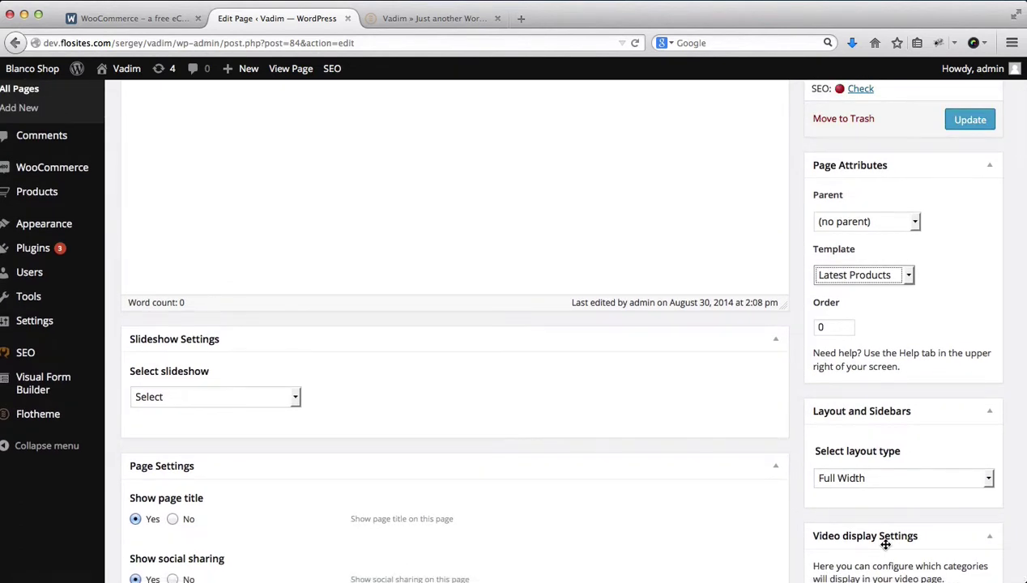
scroll(886, 545, "down", 4)
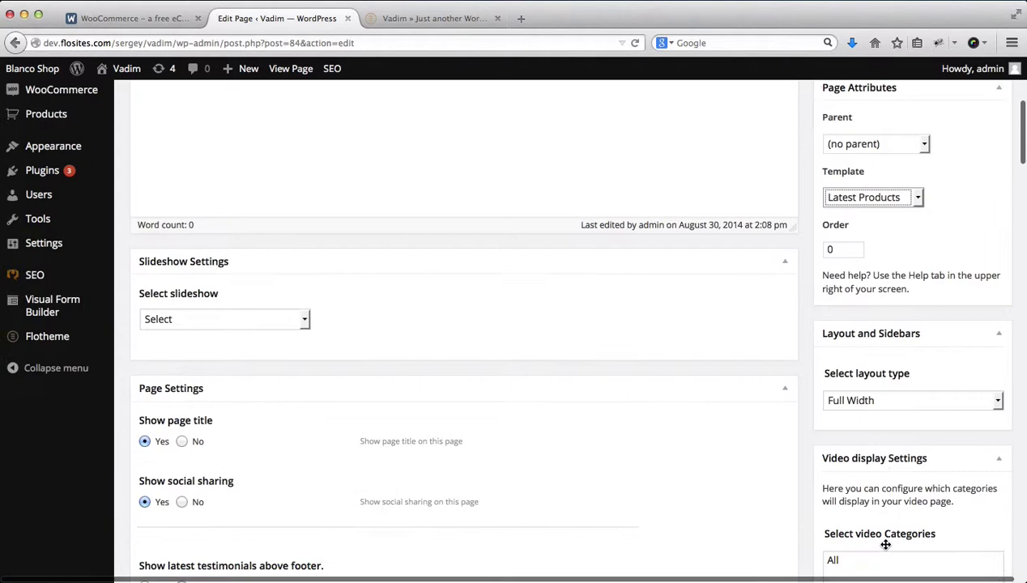
scroll(873, 510, "up", 10)
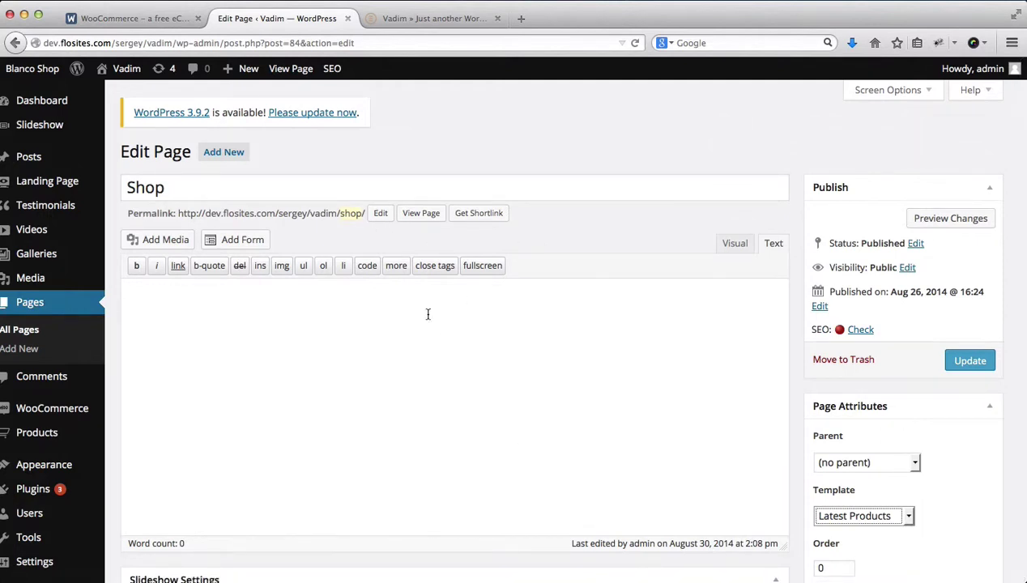
View the public Shop page in a new browser tab, and return to the page editor
left_click(417, 217, "super")
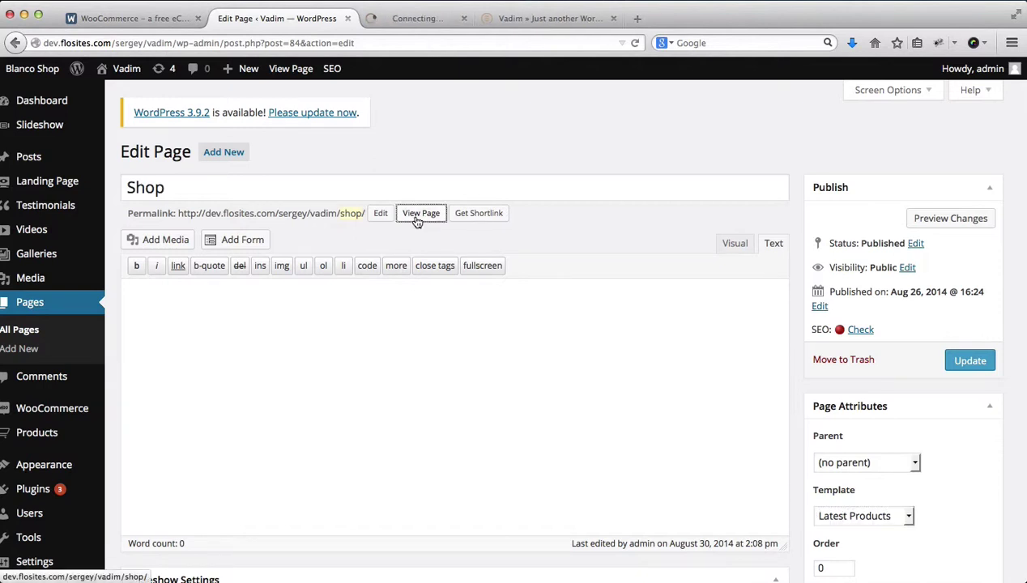
left_click(384, 21)
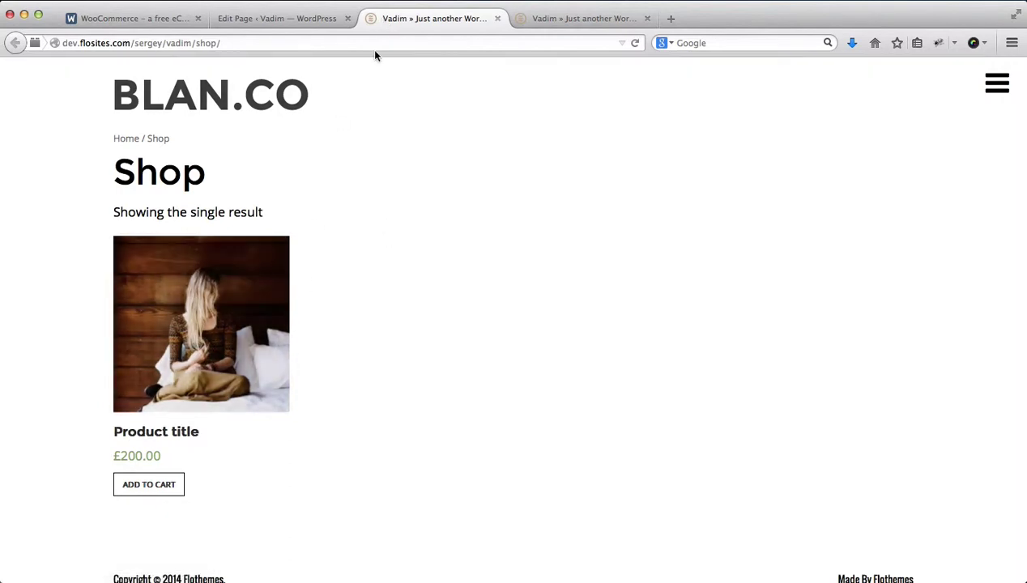
scroll(297, 245, "down", 1)
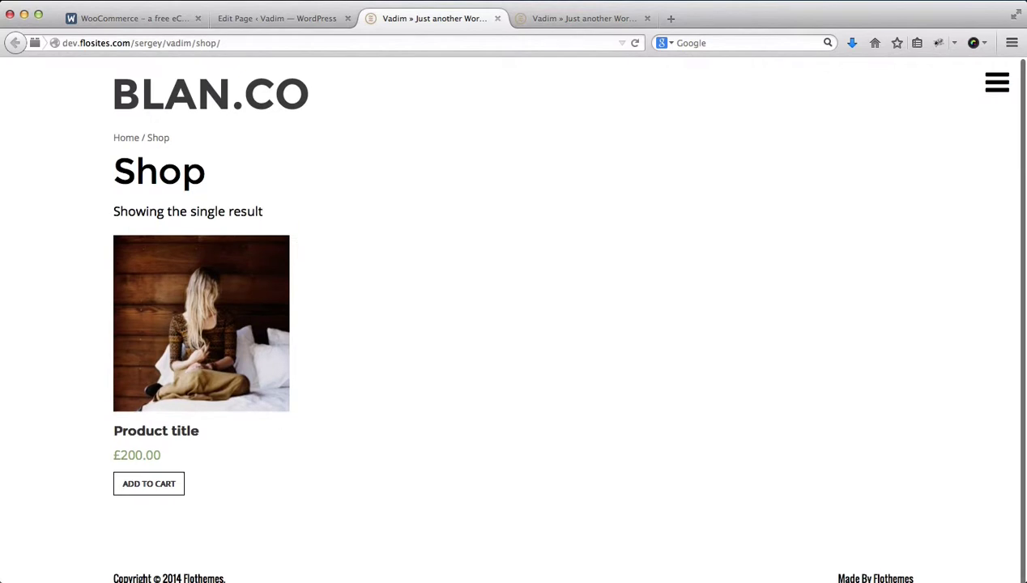
left_click(299, 19)
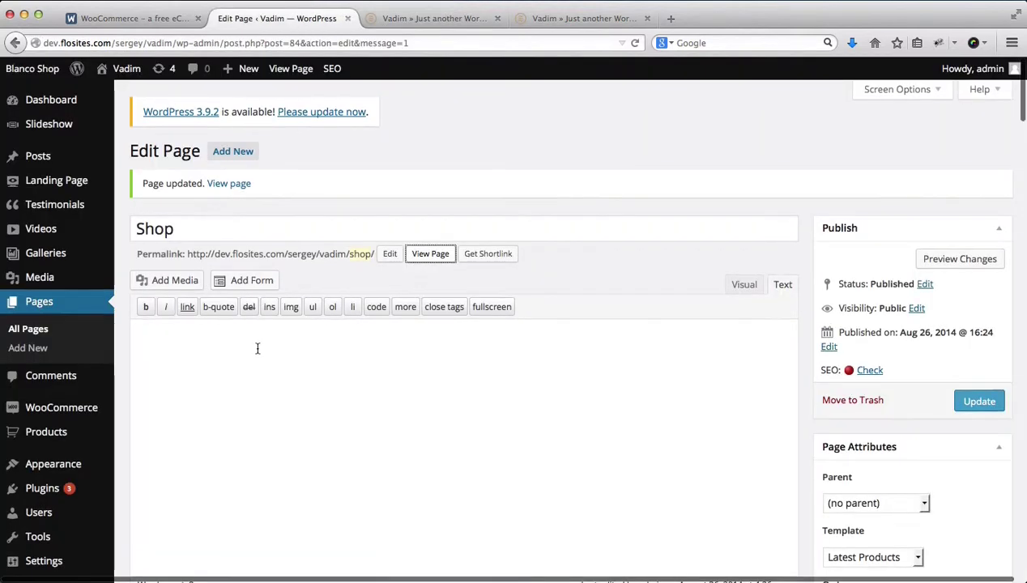
Start a new product from the product list and title it "Product 1"
scroll(257, 350, "down", 2)
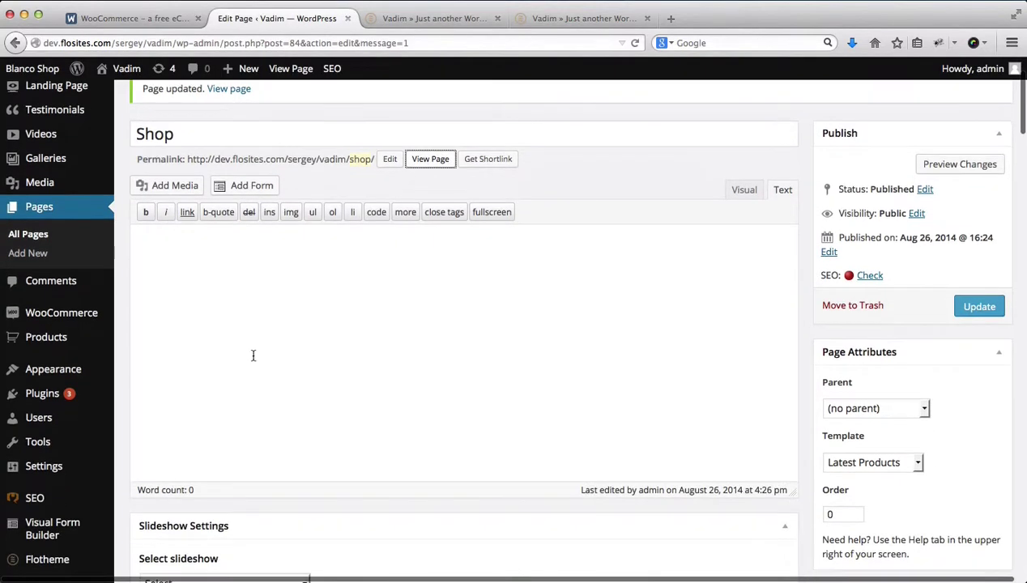
left_click(59, 339)
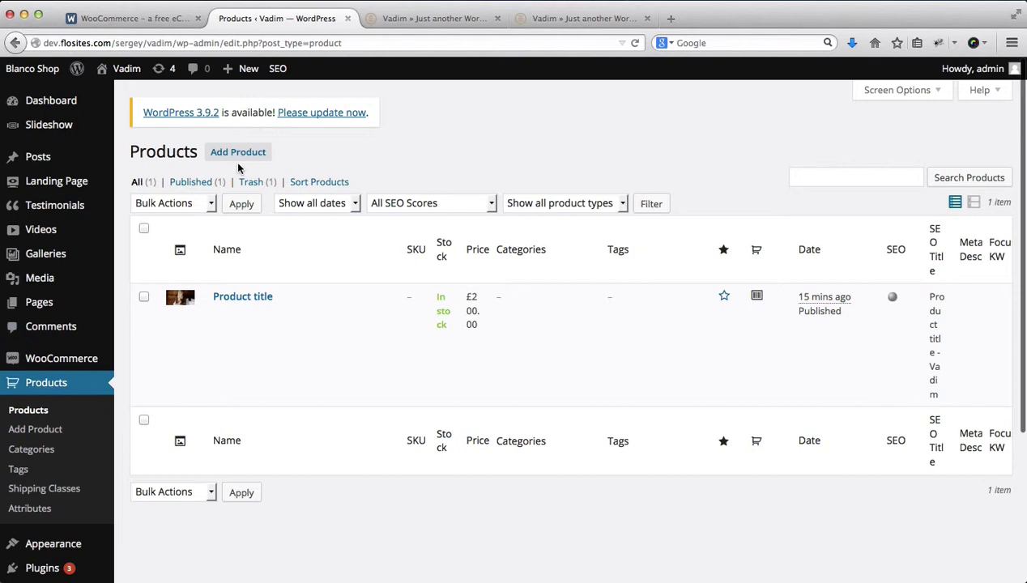
left_click(232, 158)
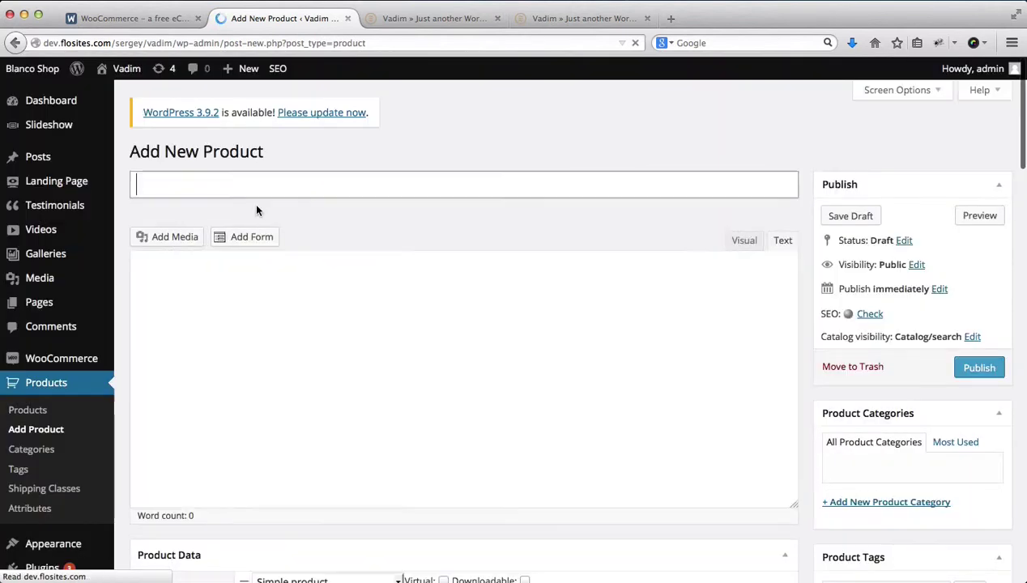
type("Produ")
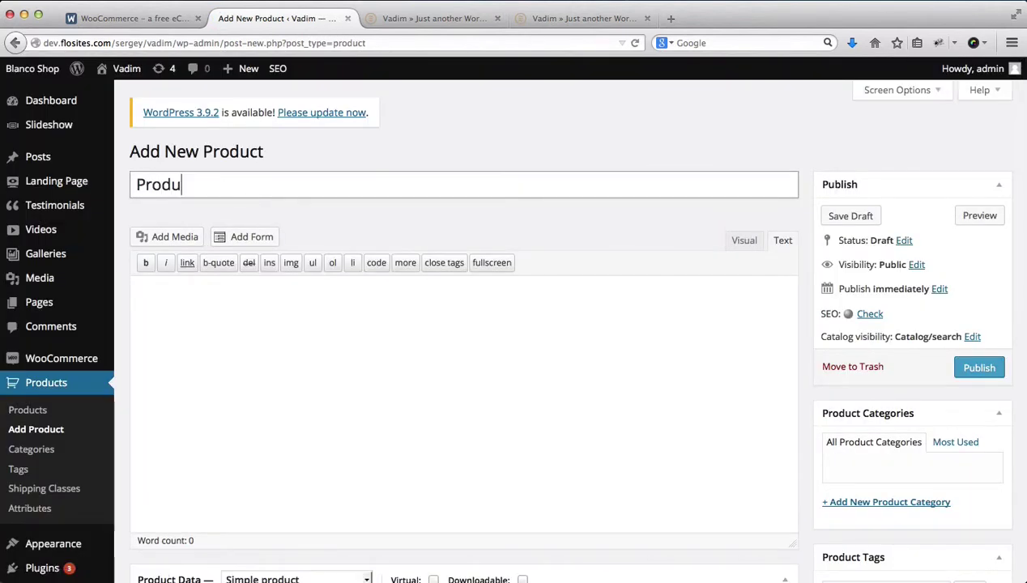
type("ct 1")
left_click(554, 20)
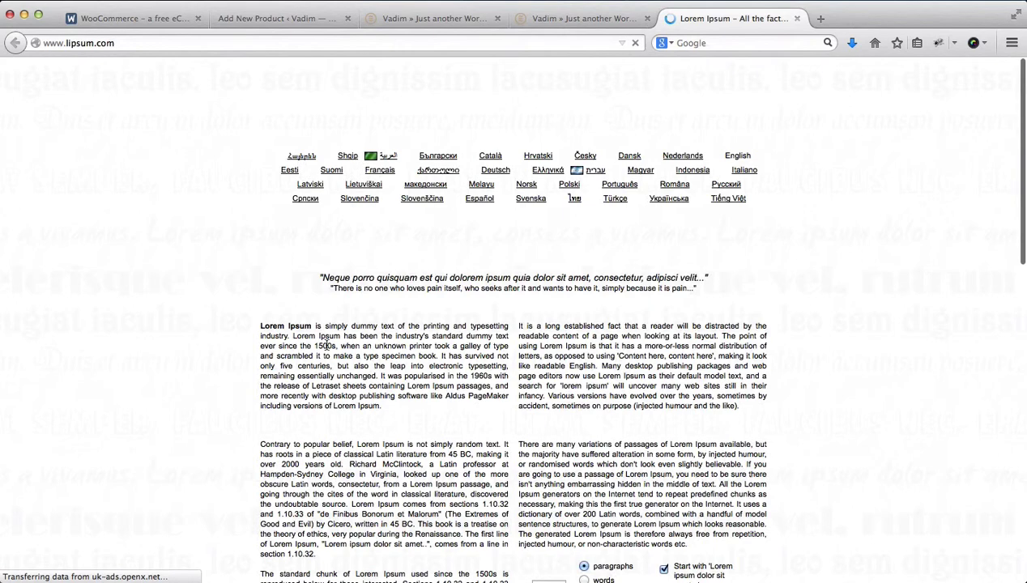
triple_click(327, 380)
key("ctrl+c")
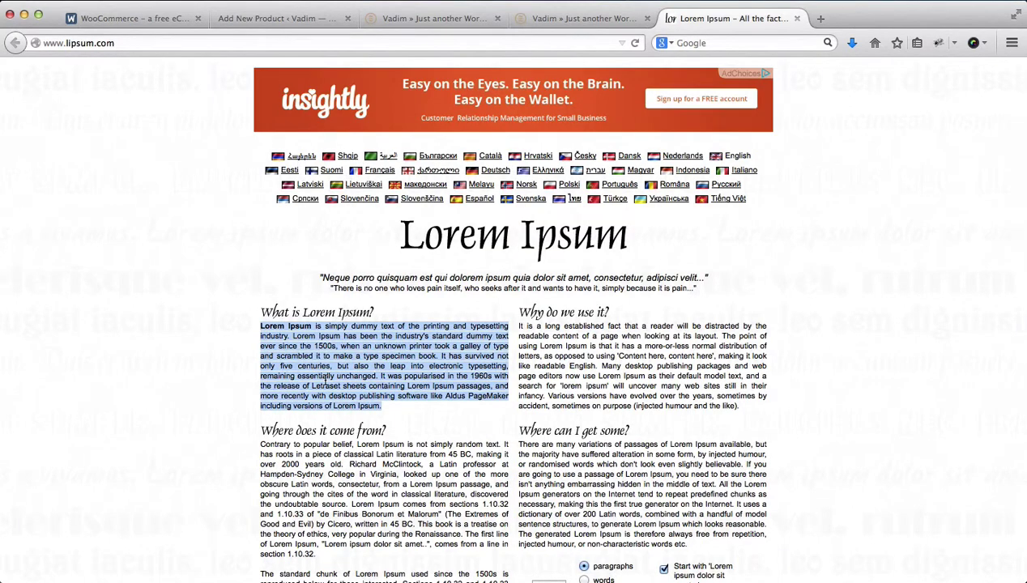
key("ctrl+shift+Tab")
key("ctrl+shift+Tab")
key("ctrl+shift+Tab")
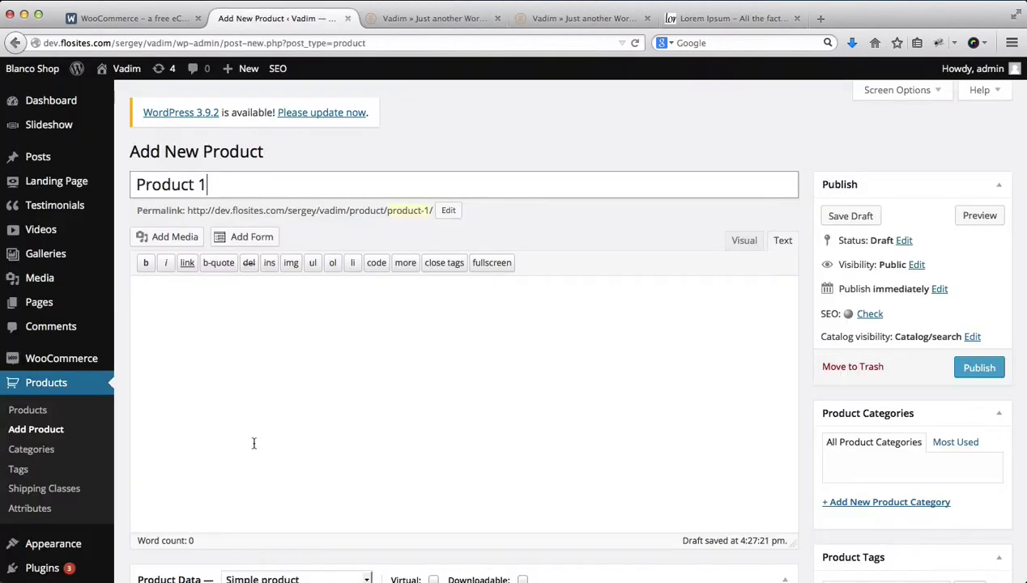
left_click(270, 418)
key("ctrl+v")
scroll(271, 420, "down", 5)
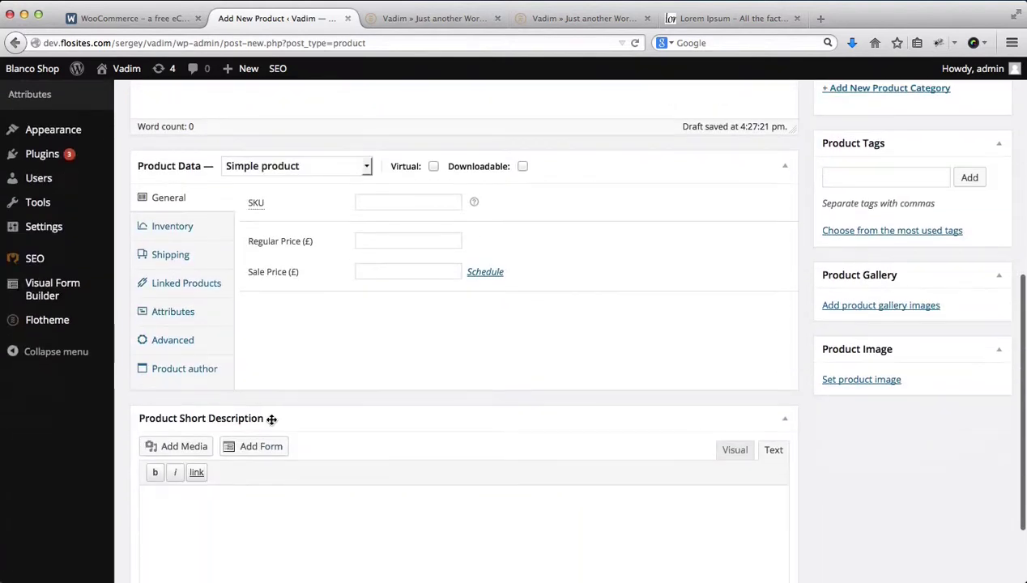
Paste the copied Lorem Ipsum paragraph as the product's short description and set the regular price to 150
key("ctrl+v")
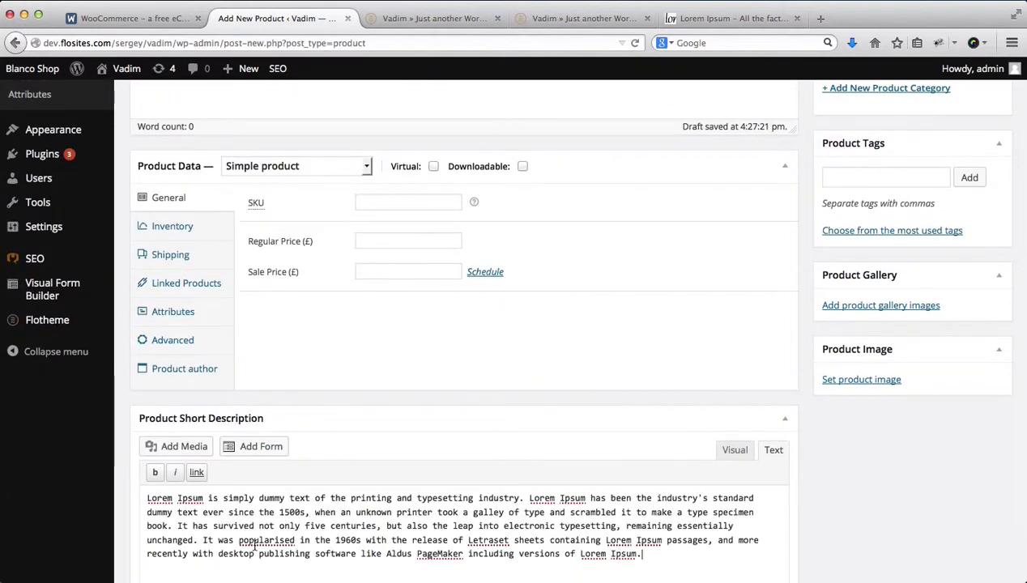
left_click(388, 234)
type("150")
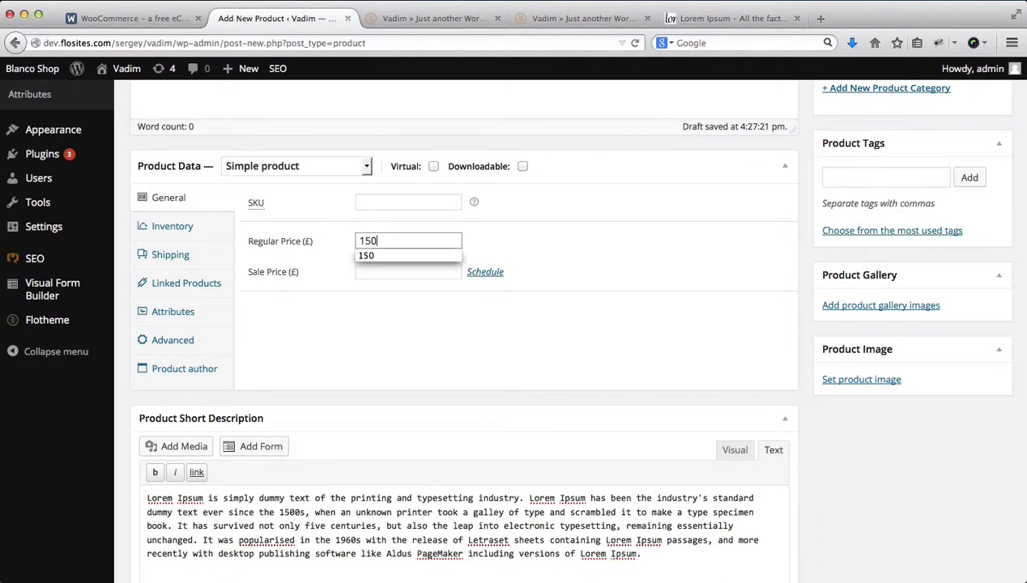
left_click(572, 300)
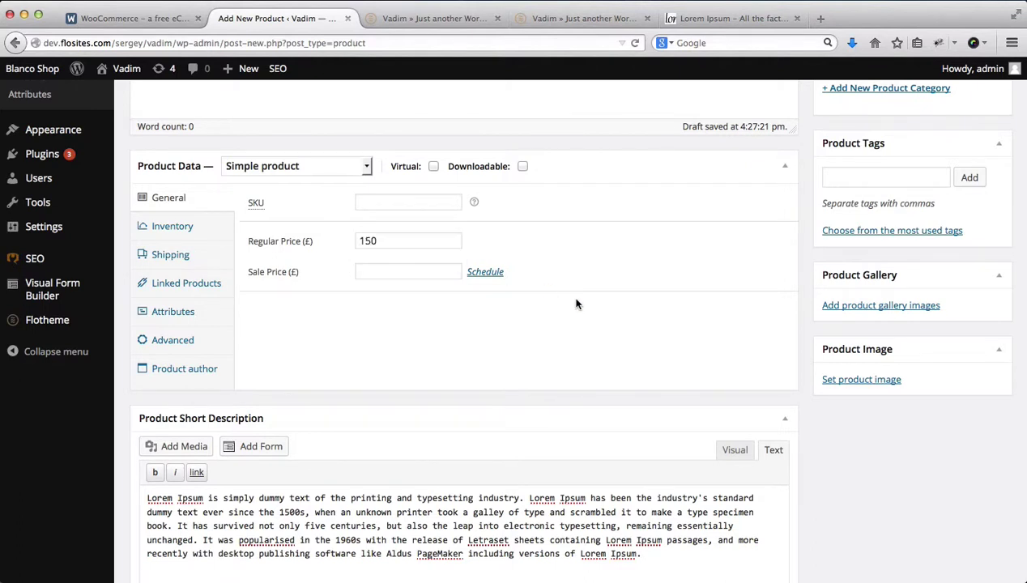
left_click(849, 380)
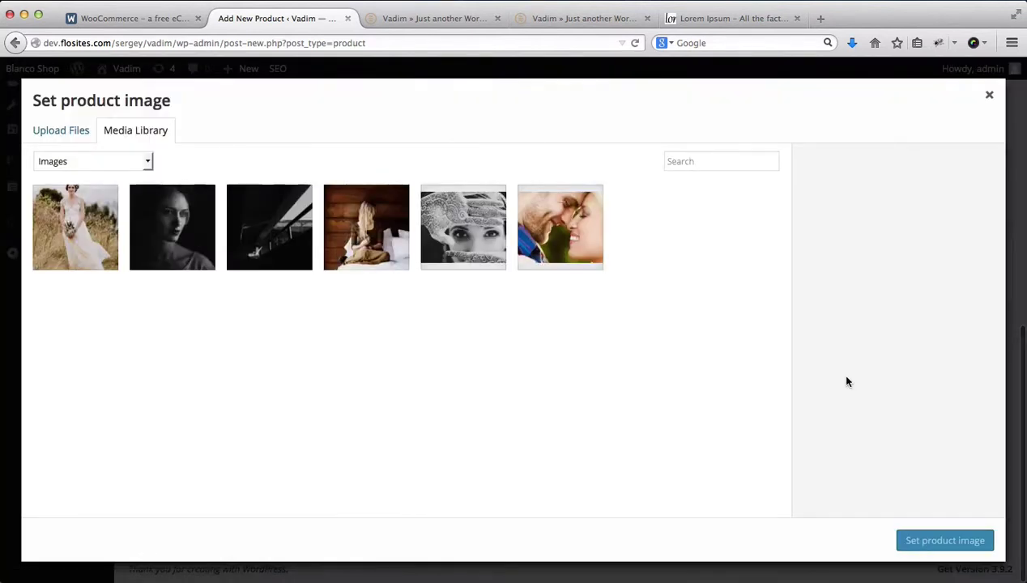
left_click(261, 248)
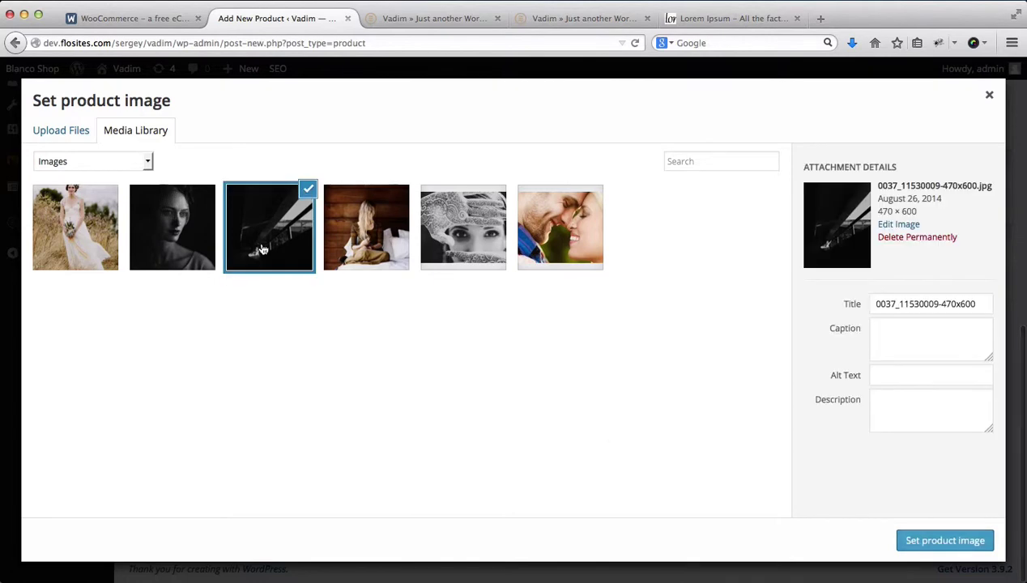
left_click(935, 542)
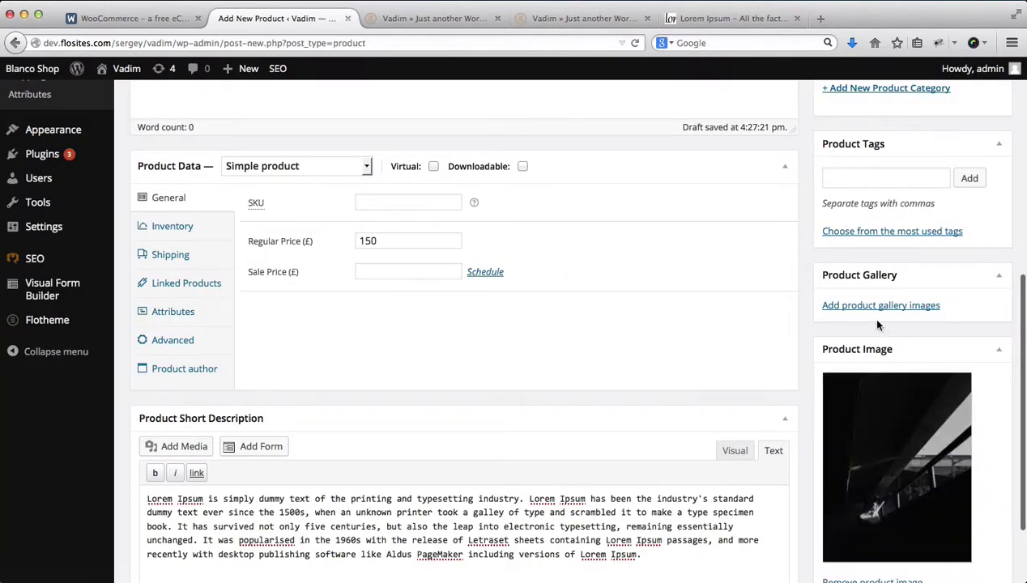
Add the first five media library images, from 0029_hlnirav_0772-470x600.jpg through h-2.jpg, to the product gallery
left_click(873, 308)
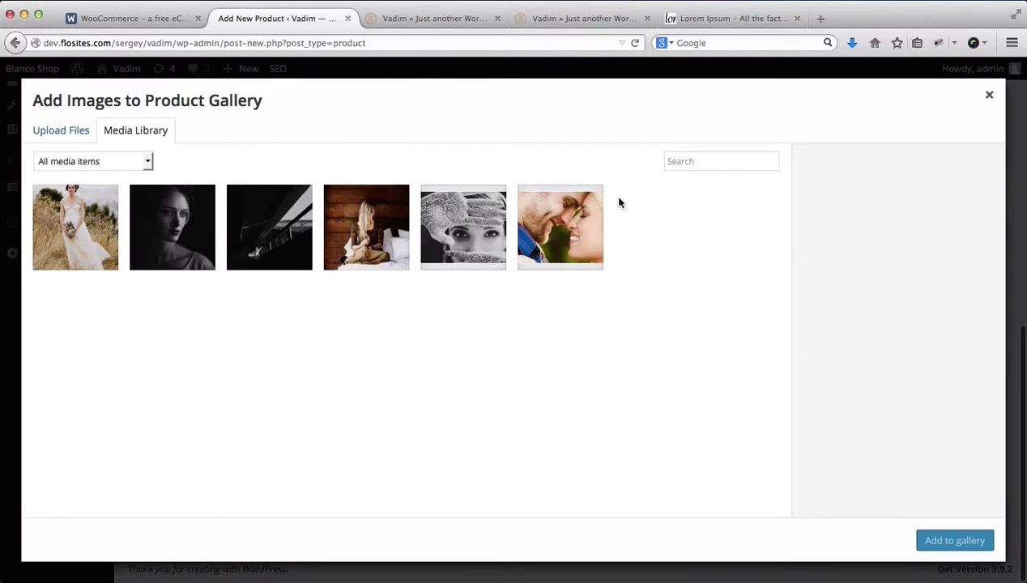
left_click(84, 229)
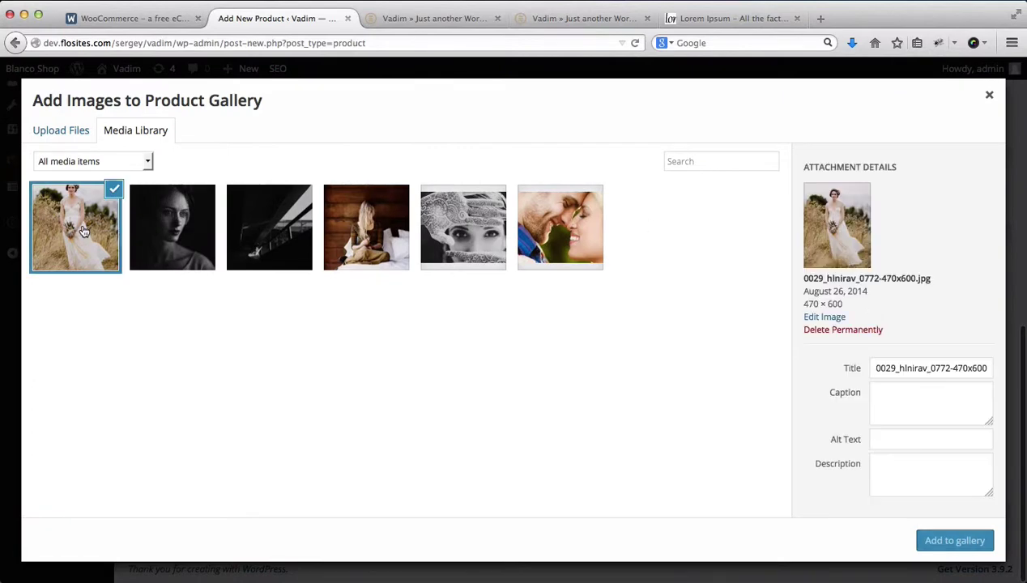
left_click(182, 239)
left_click(296, 233)
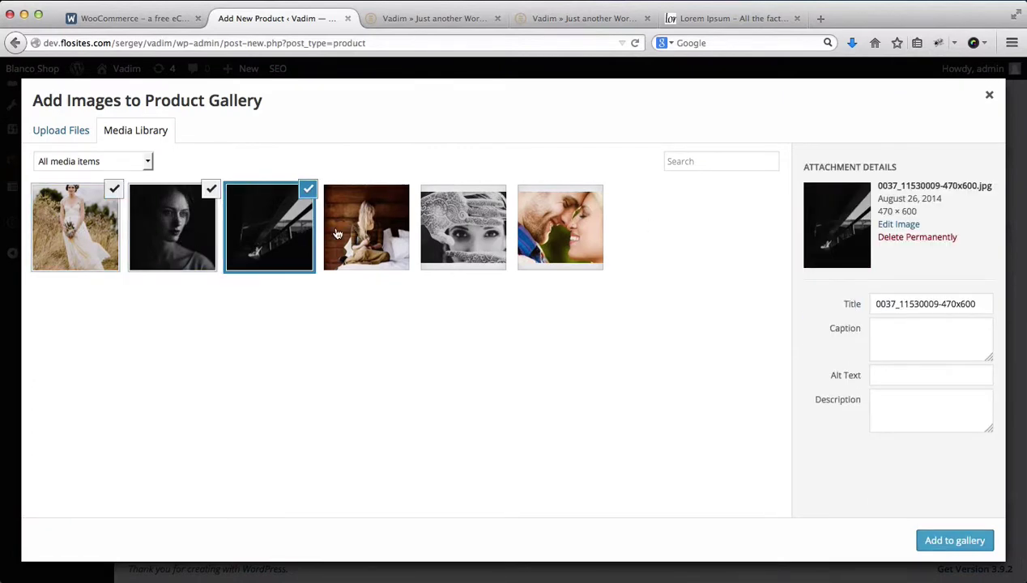
left_click(338, 234)
left_click(466, 233)
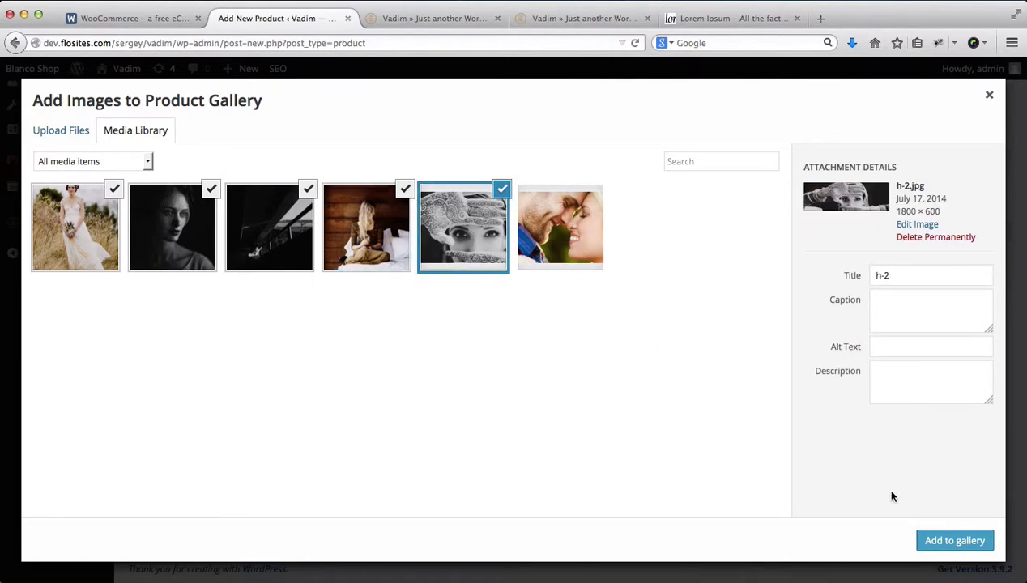
left_click(944, 539)
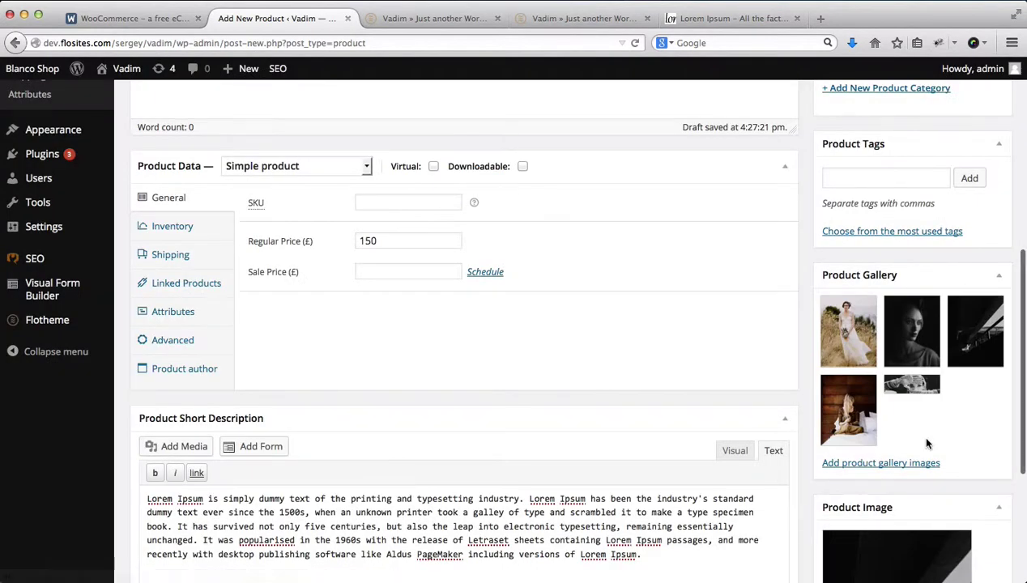
Look over the product's data, descriptions and images, and publish Product 1
scroll(927, 441, "up", 2)
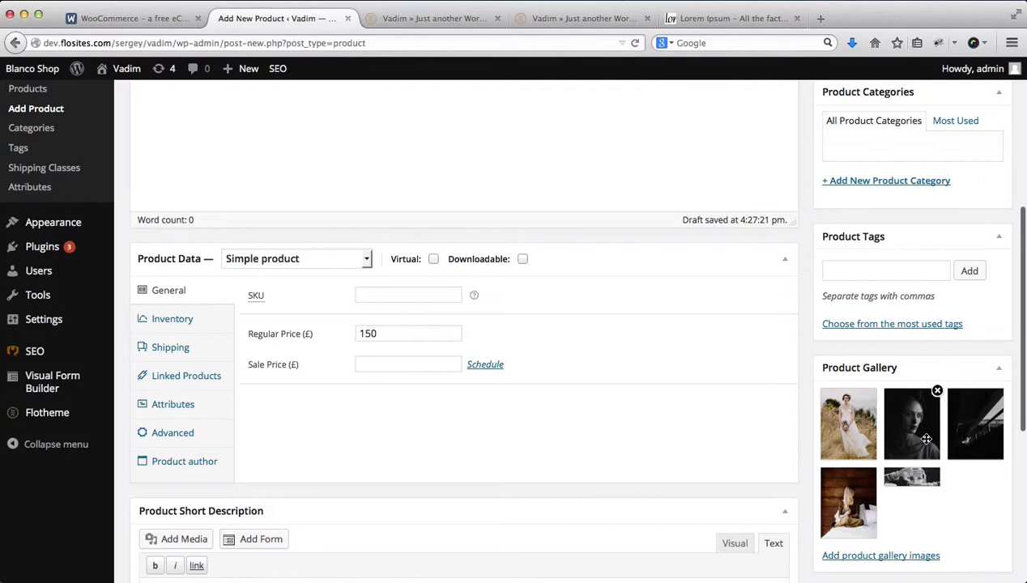
scroll(486, 376, "down", 3)
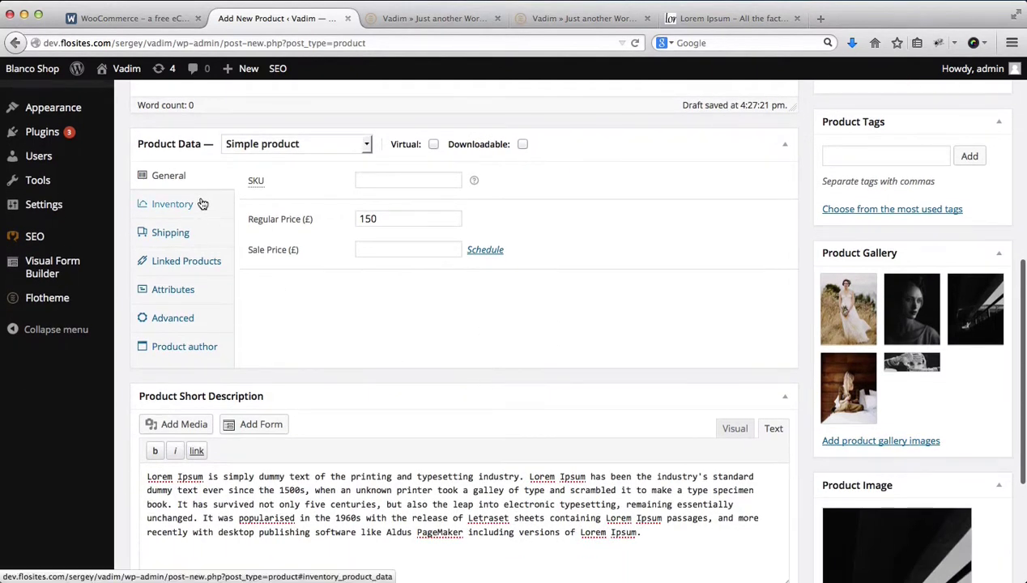
scroll(194, 213, "down", 1)
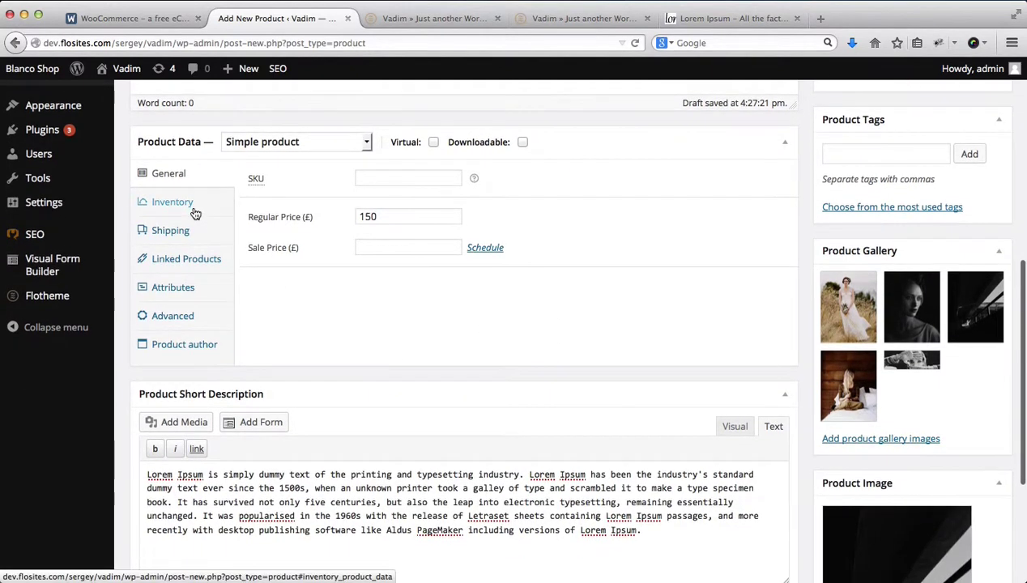
scroll(191, 235, "down", 1)
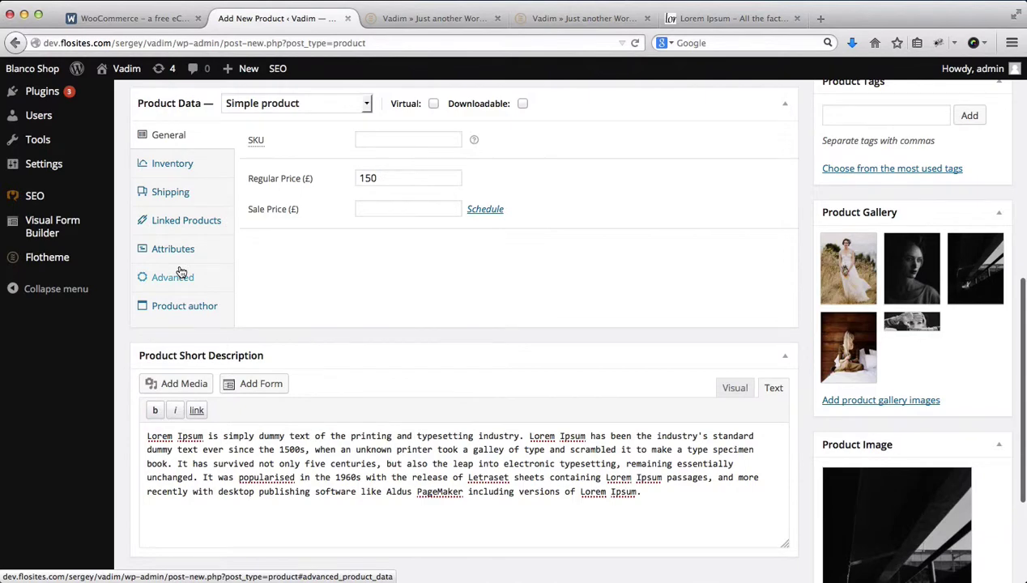
scroll(180, 269, "down", 4)
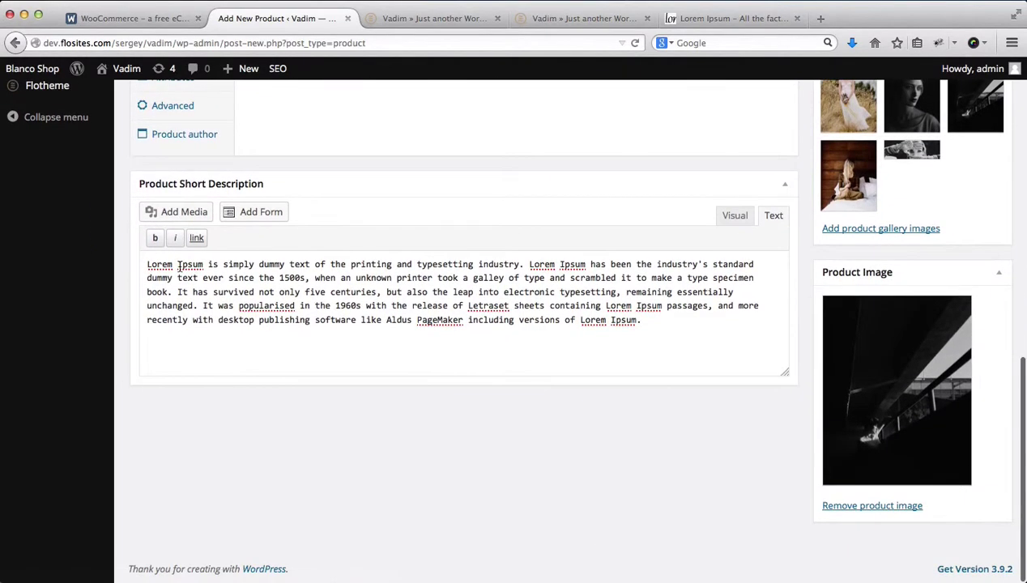
scroll(178, 266, "up", 6)
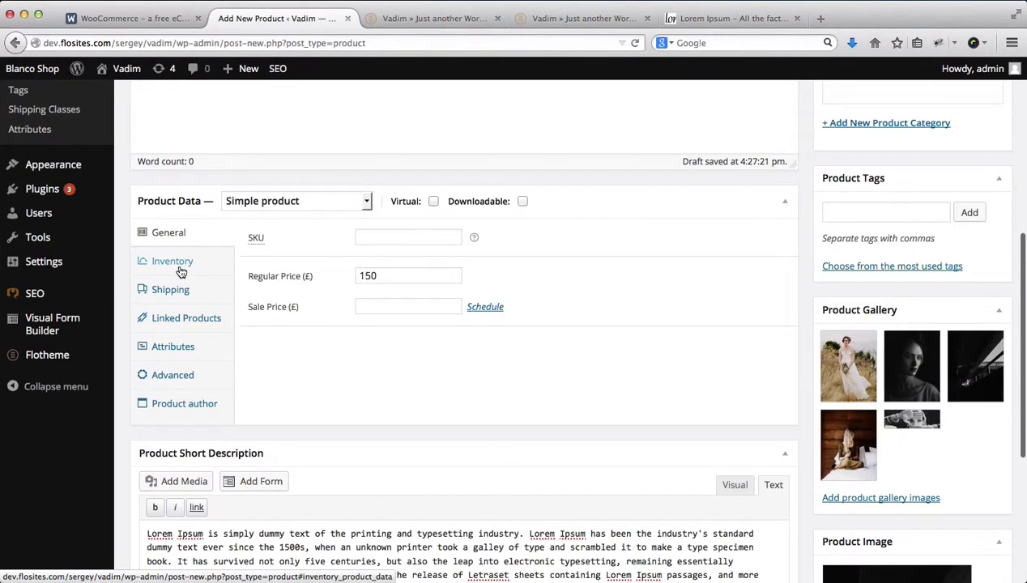
scroll(180, 270, "up", 8)
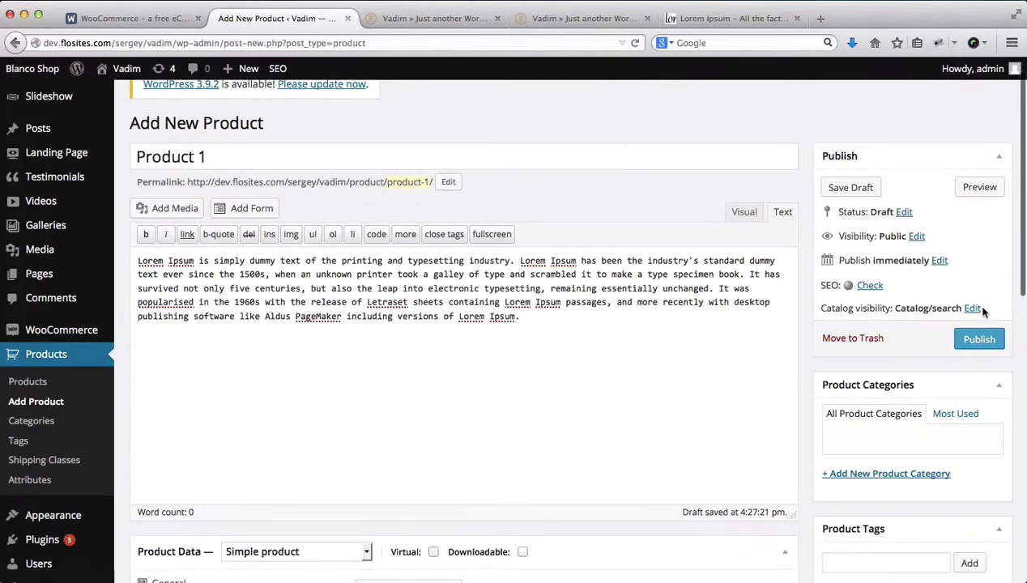
left_click(980, 338)
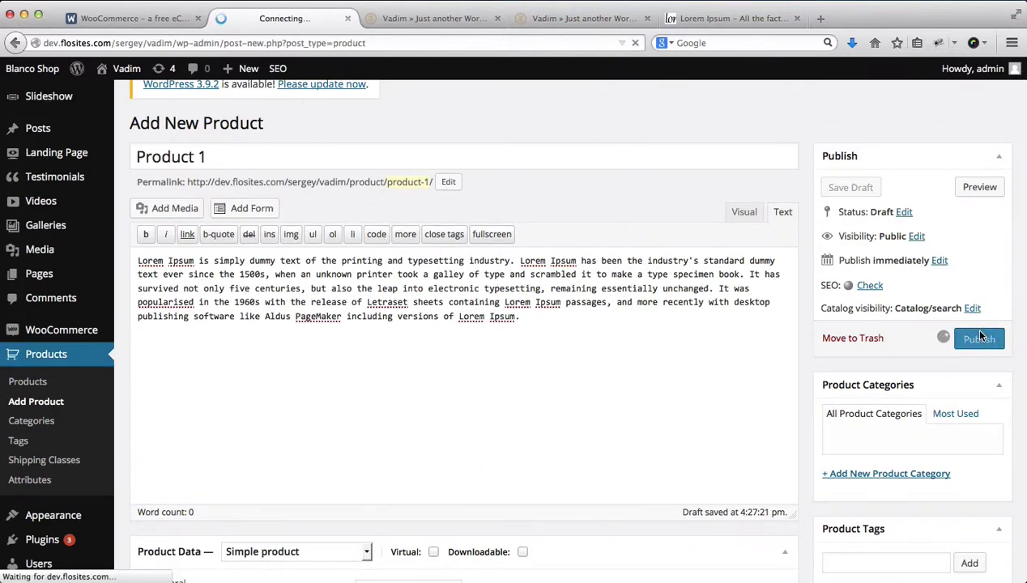
Reload the public Shop page, open Product 1 and examine its descriptions and gallery thumbnails
key("ctrl+Tab")
key("super+r")
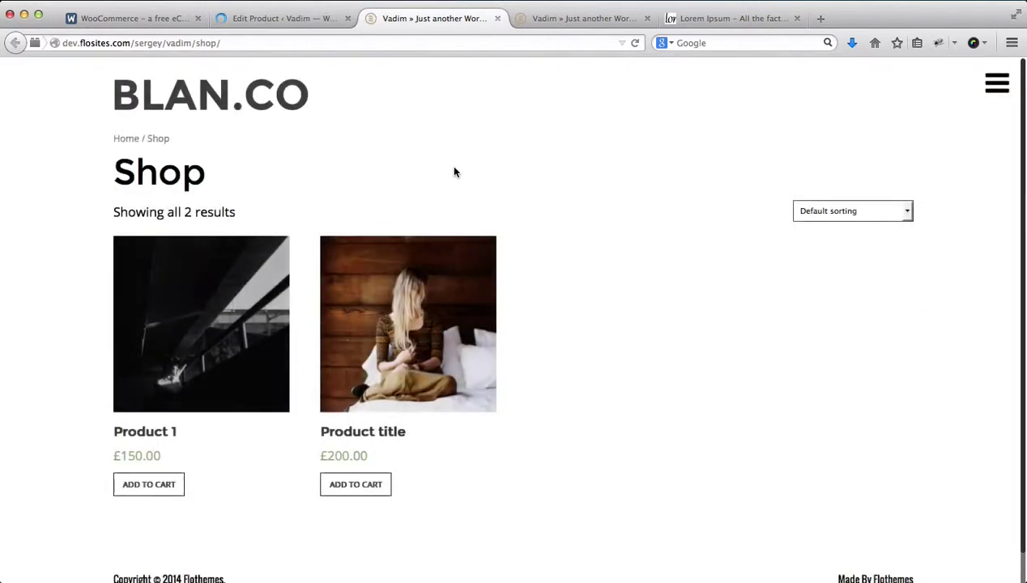
left_click(219, 311)
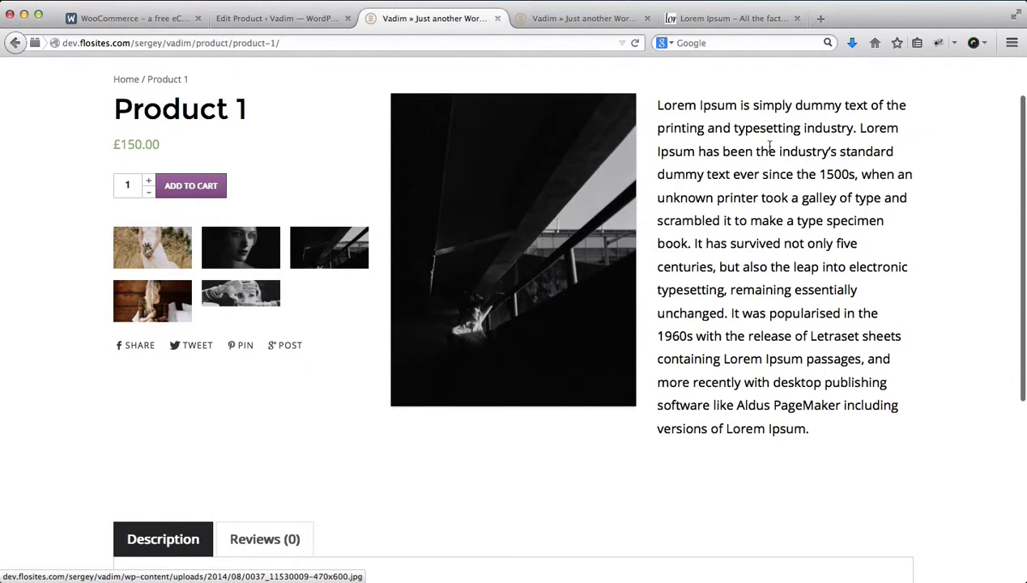
scroll(764, 144, "down", 5)
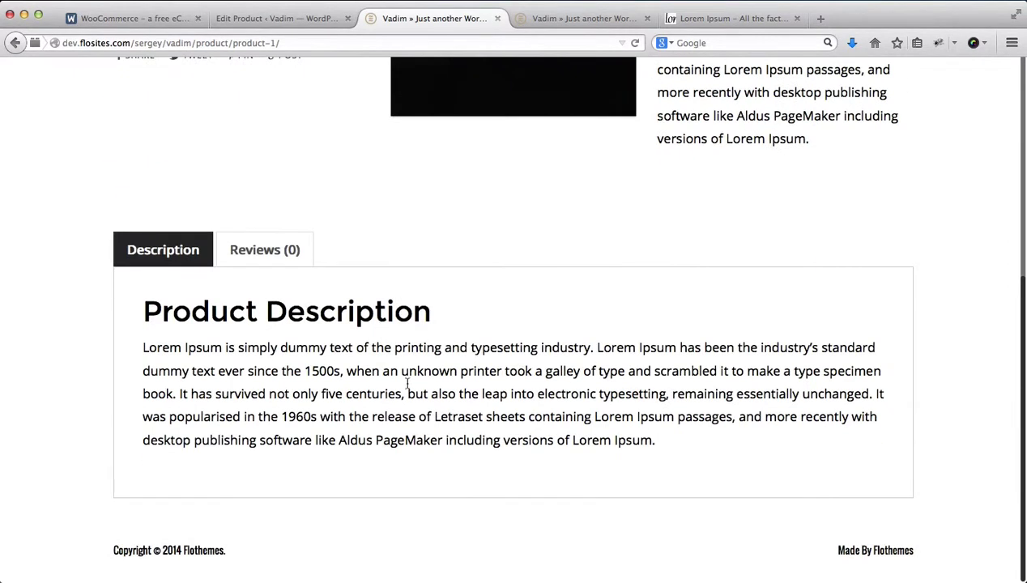
double_click(411, 350)
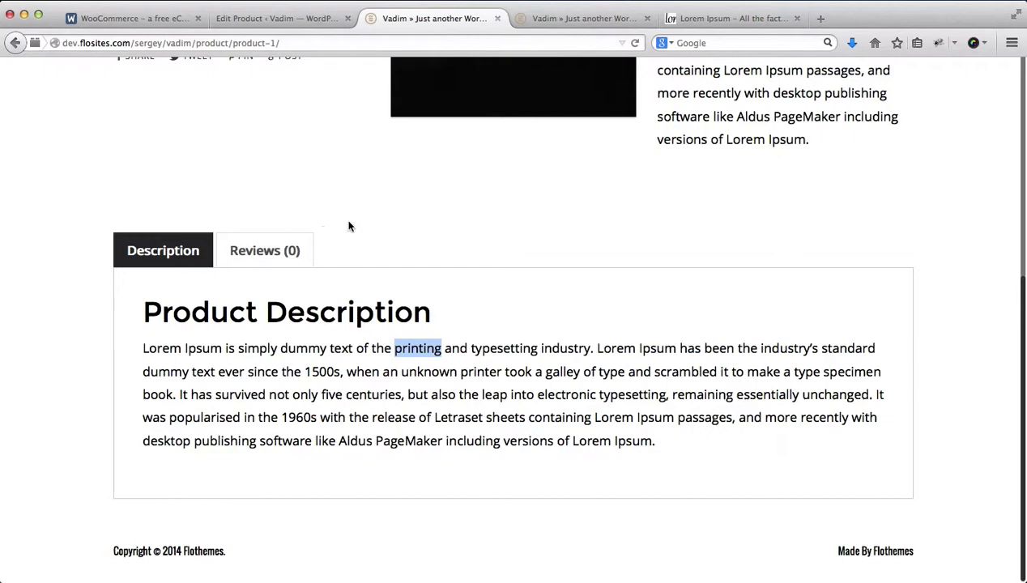
scroll(349, 226, "up", 4)
left_click(168, 160)
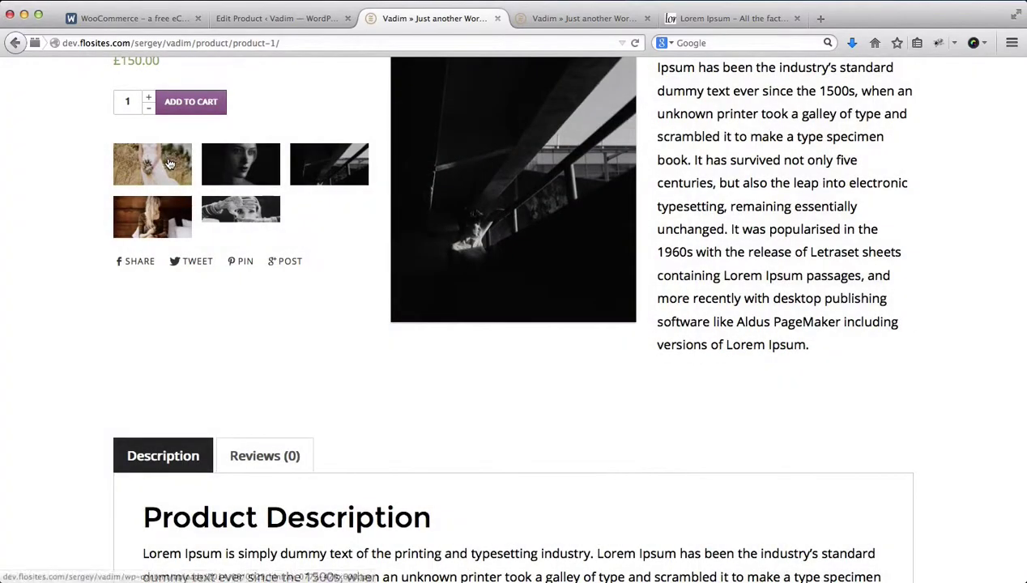
scroll(165, 339, "up", 3)
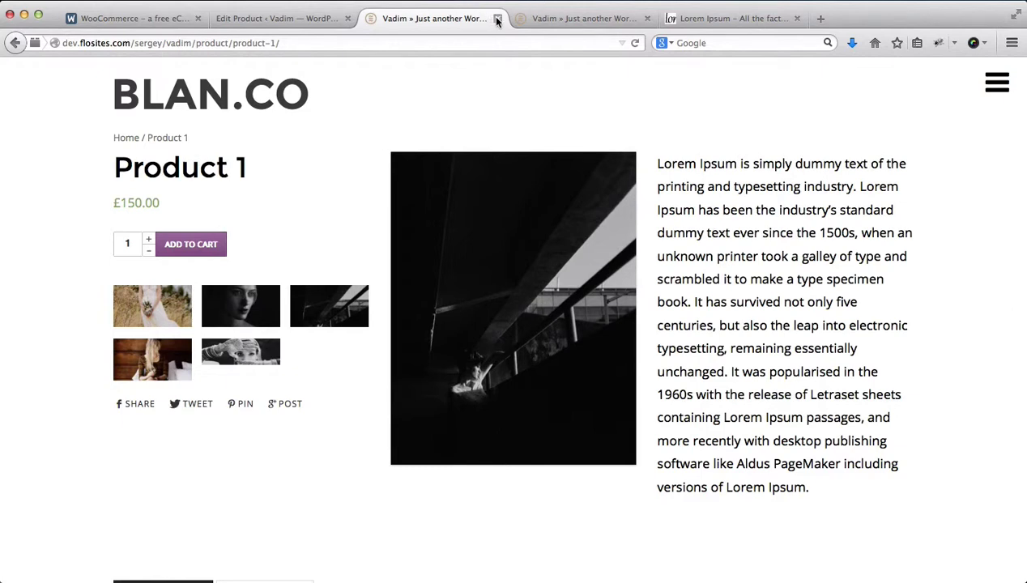
Return to the WordPress admin, open the WooCommerce settings and look over the General options
left_click(325, 21)
scroll(321, 184, "down", 7)
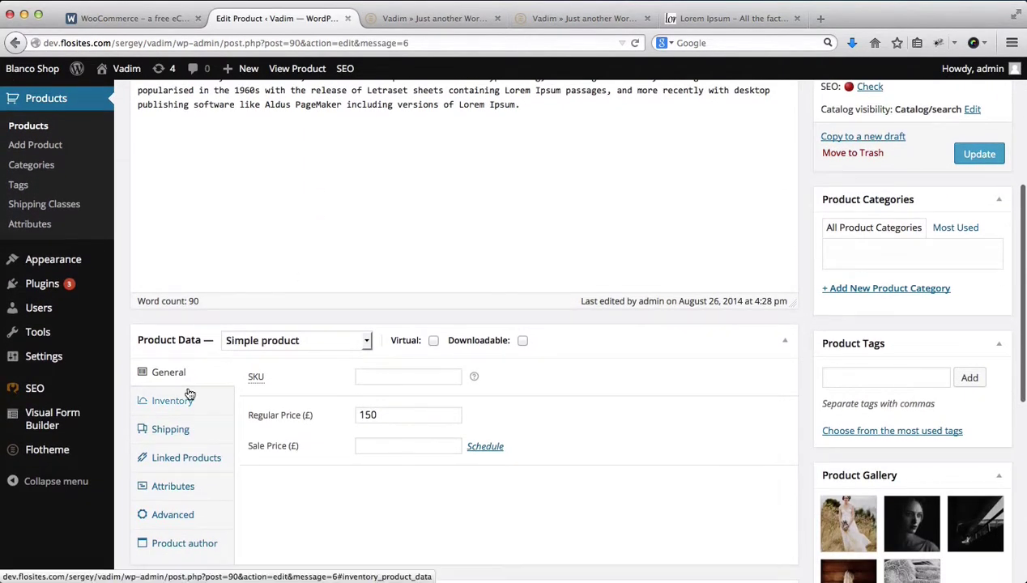
scroll(188, 243, "up", 3)
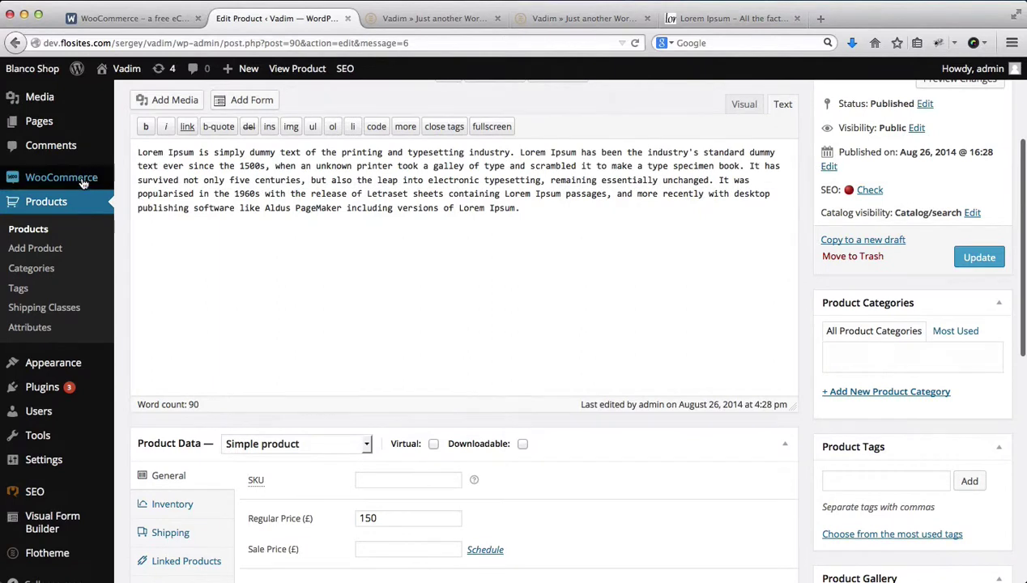
mouse_move(83, 183)
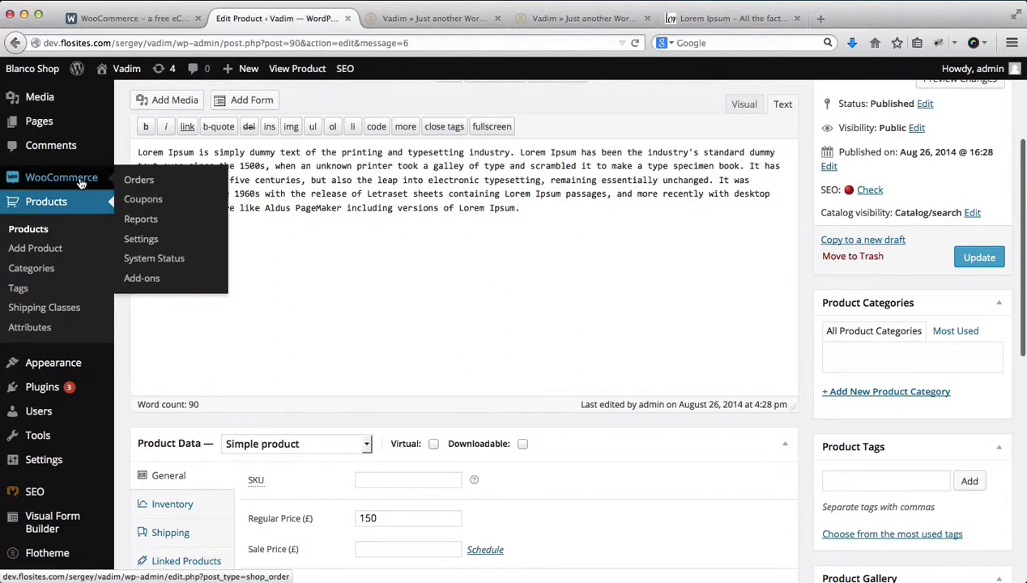
left_click(153, 244)
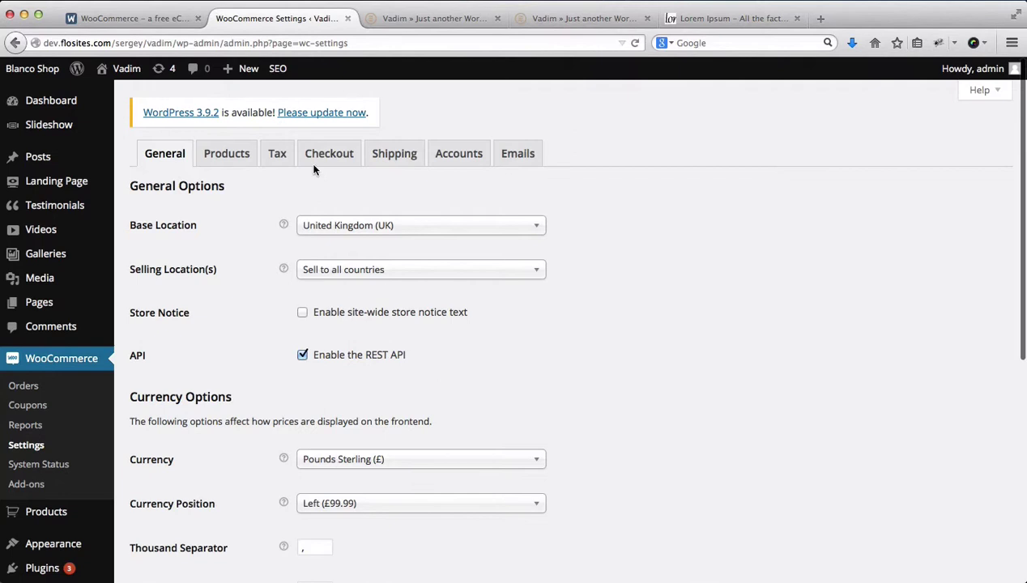
scroll(337, 211, "down", 3)
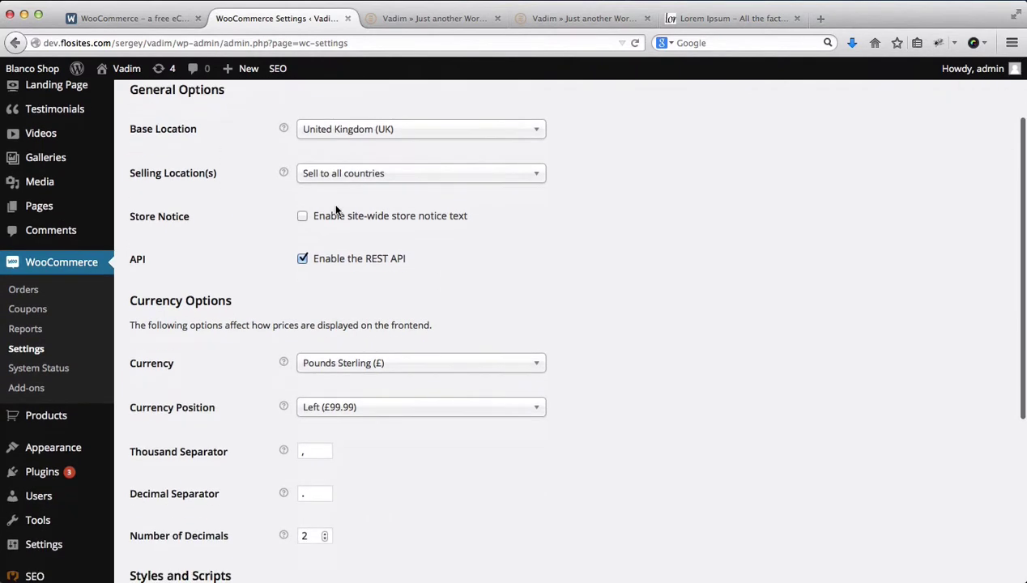
scroll(336, 211, "up", 3)
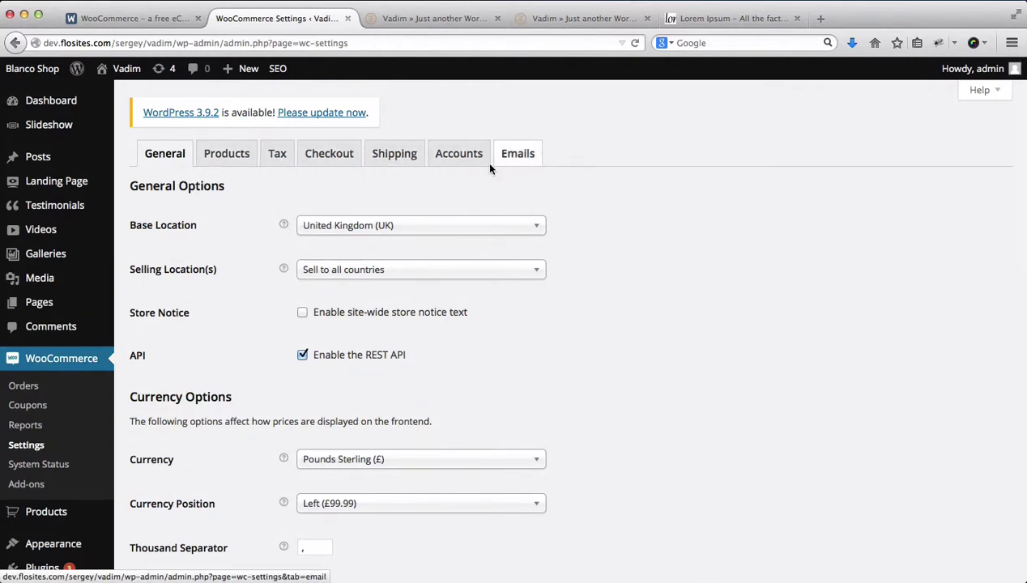
scroll(445, 197, "down", 8)
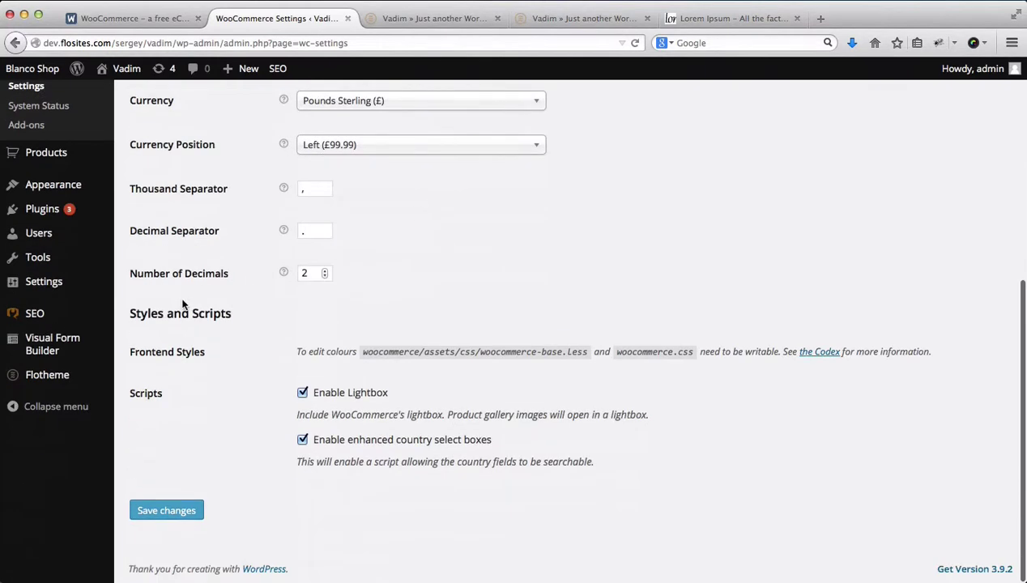
Open the Flotheme options and read the Blanco – Shop documentation, from Color Settings through New Page Template to the WooCommerce settings
left_click(58, 375)
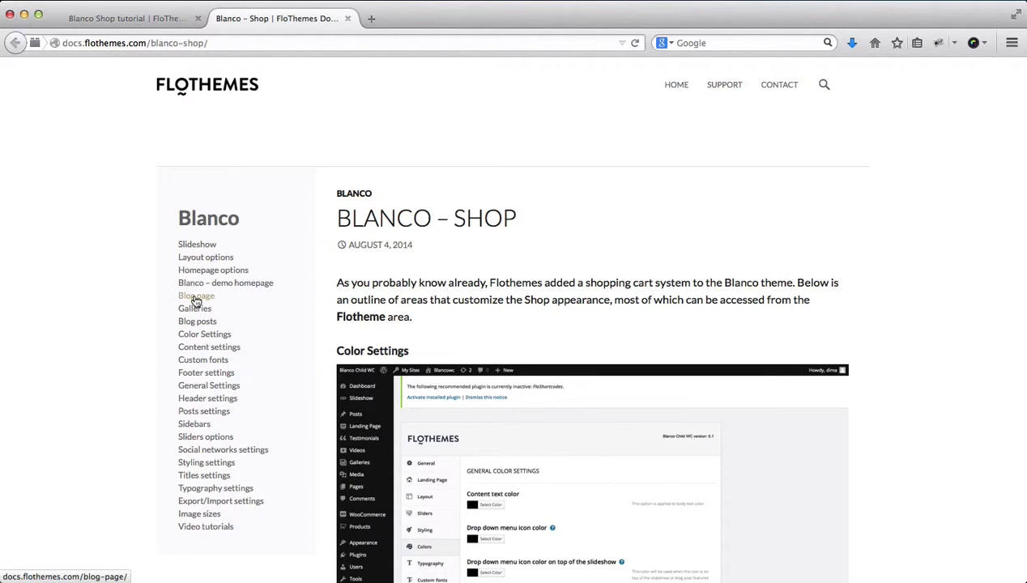
scroll(195, 302, "down", 3)
scroll(194, 301, "down", 1)
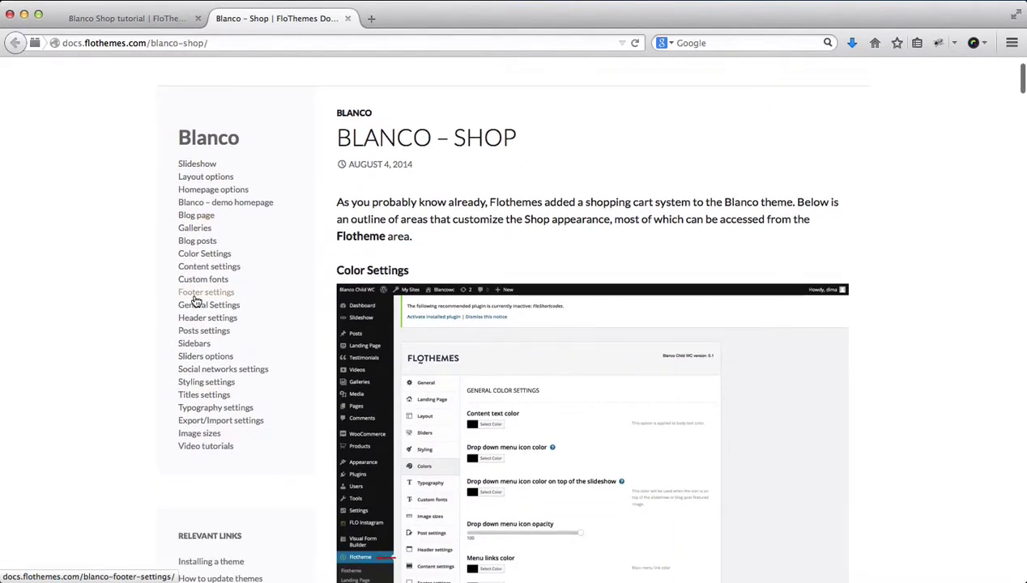
scroll(194, 302, "down", 2)
scroll(351, 294, "down", 1)
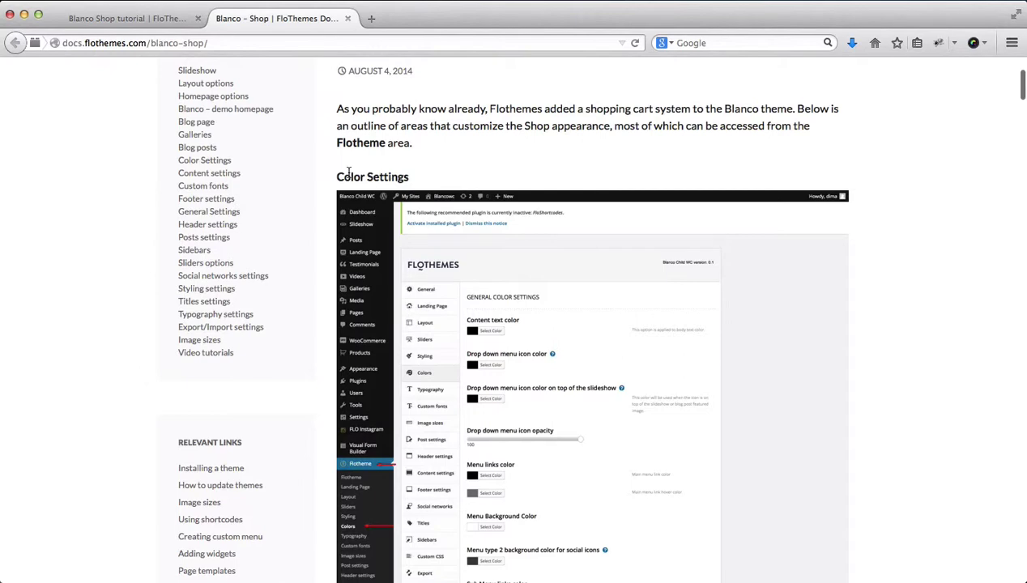
double_click(374, 170)
scroll(375, 172, "down", 20)
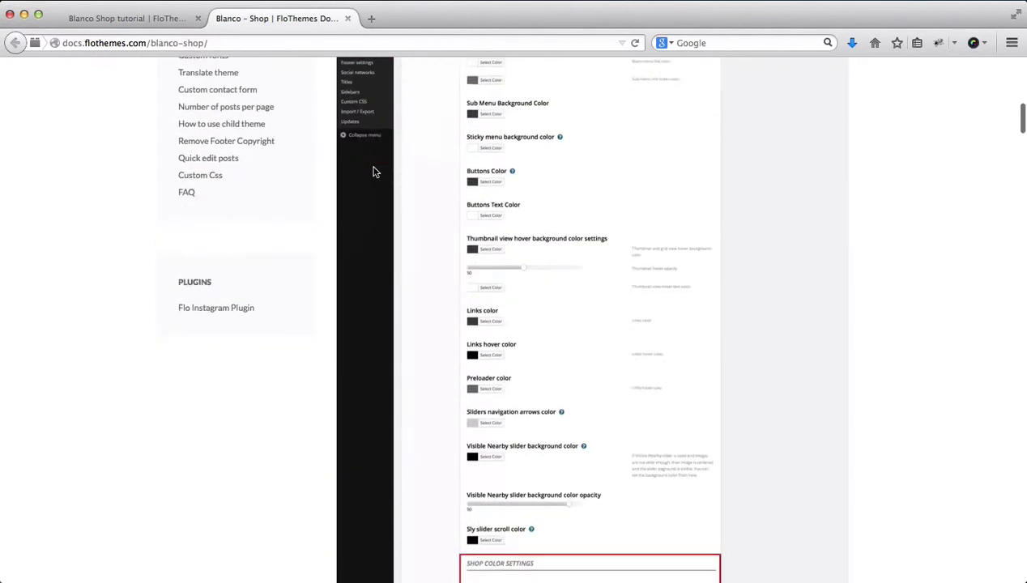
scroll(377, 194, "down", 20)
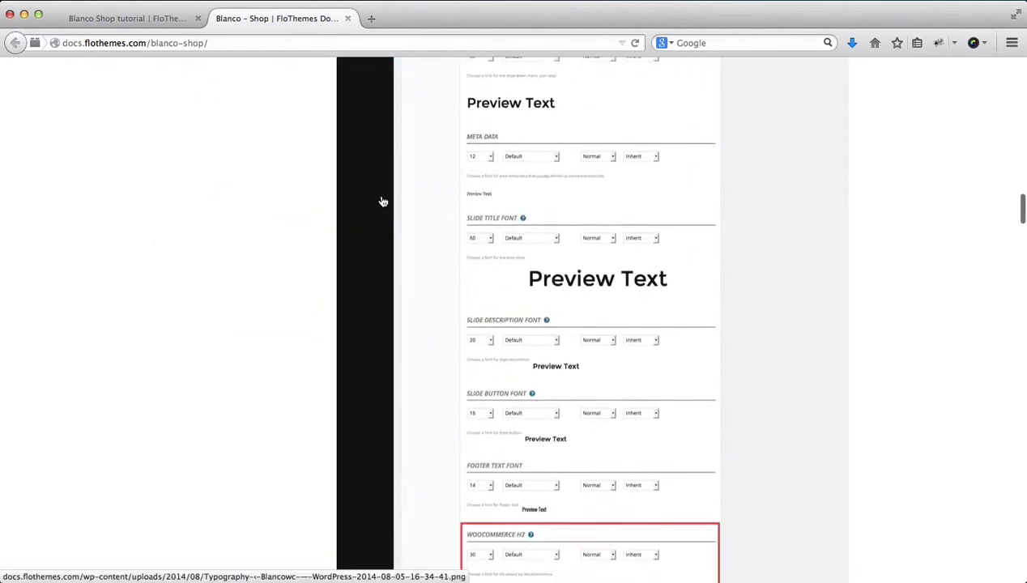
scroll(379, 198, "down", 20)
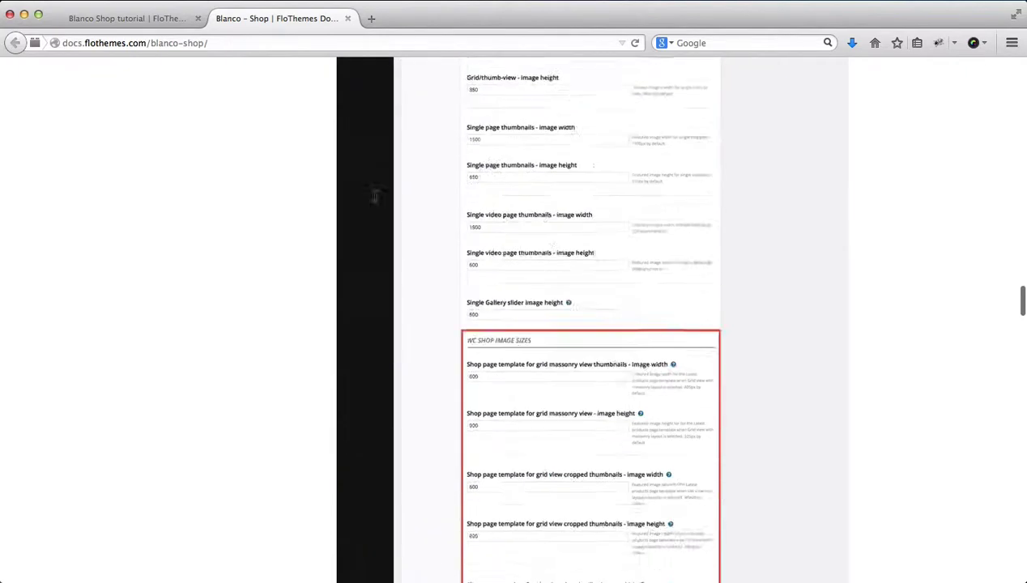
scroll(375, 200, "down", 20)
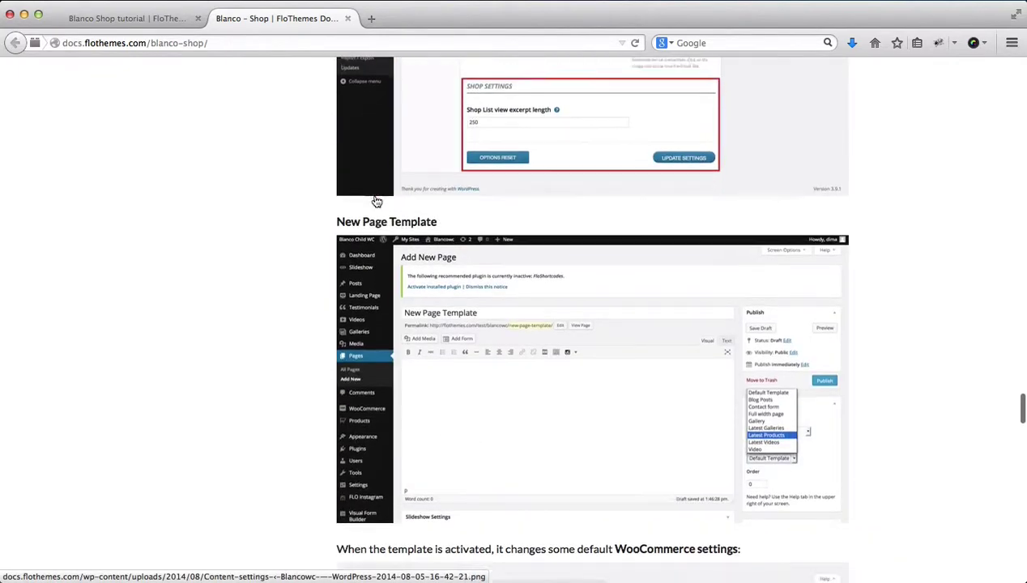
scroll(377, 202, "down", 10)
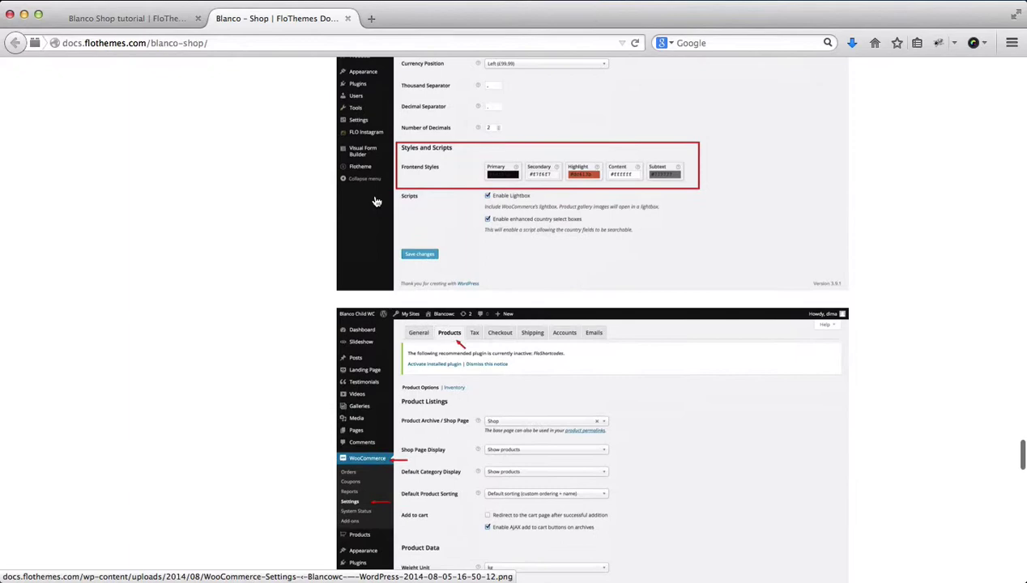
scroll(375, 201, "down", 20)
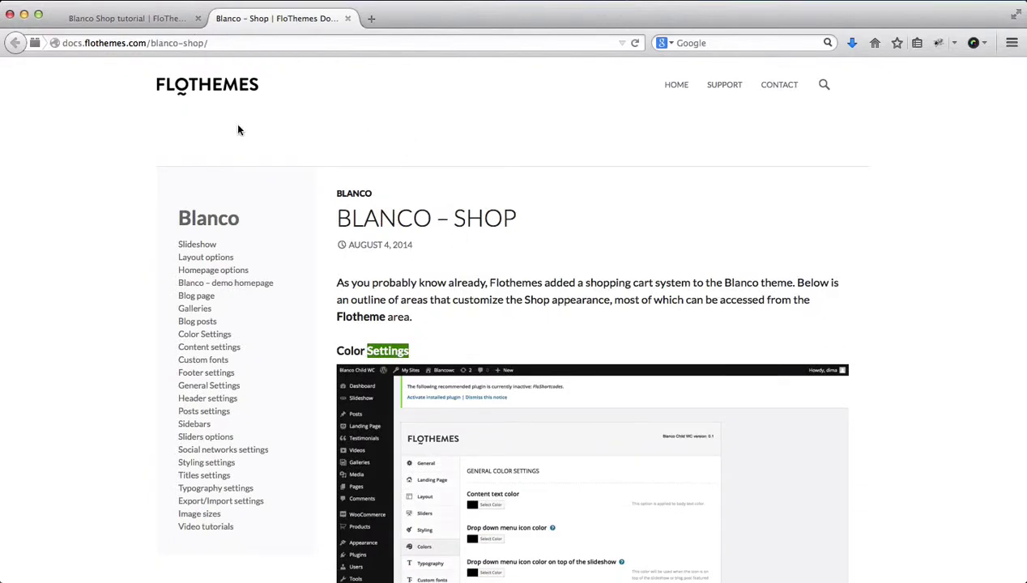
Switch to the Blanco Shop tutorial page and look over its general information, theme requirements and installation notes from the beginning
left_click(171, 18)
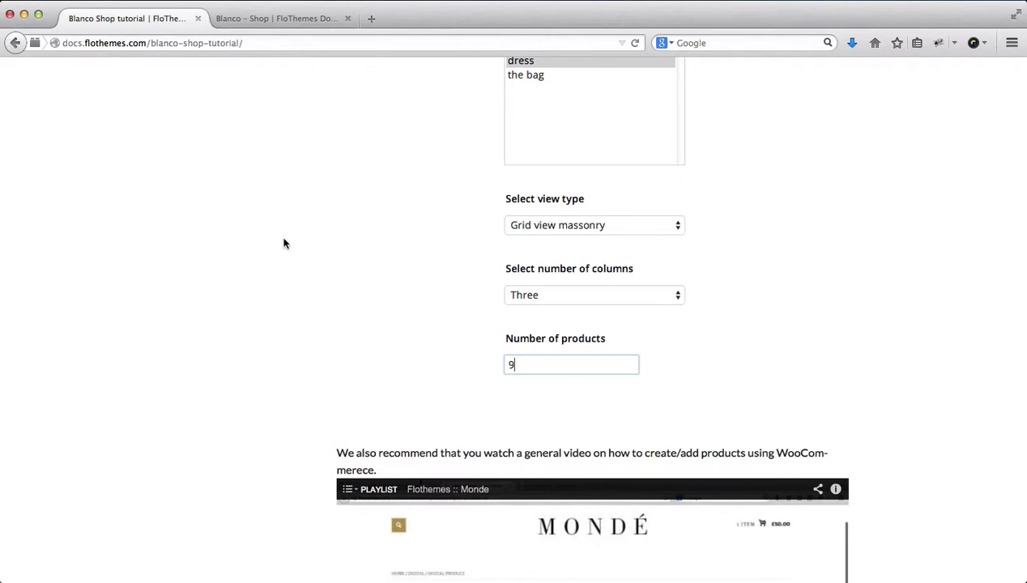
scroll(283, 243, "up", 20)
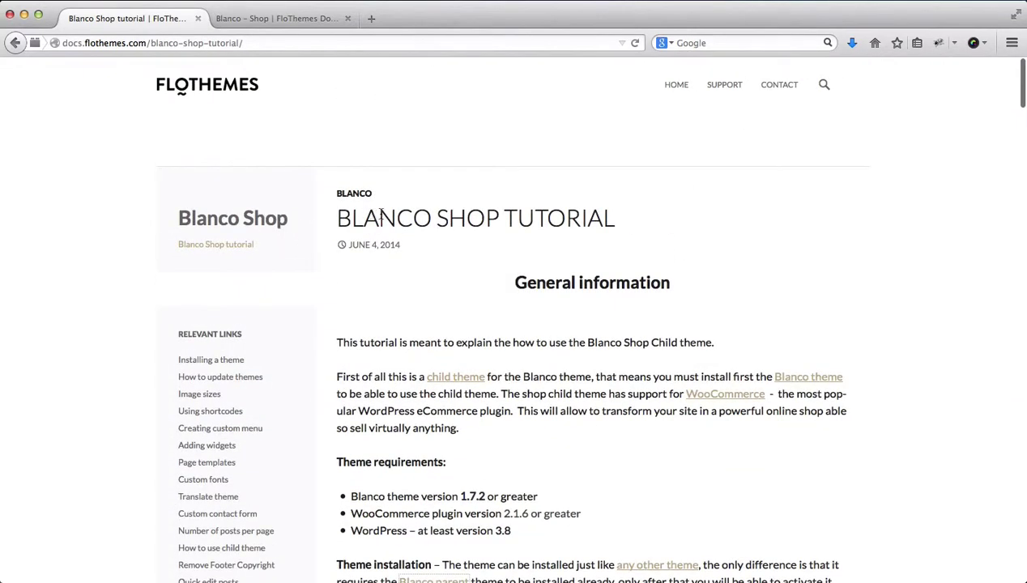
scroll(394, 219, "down", 10)
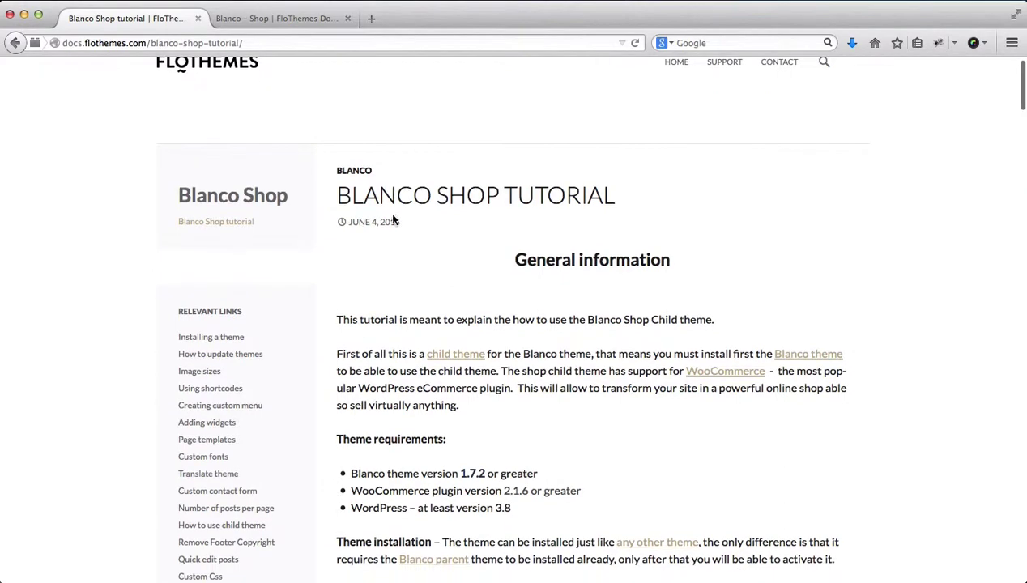